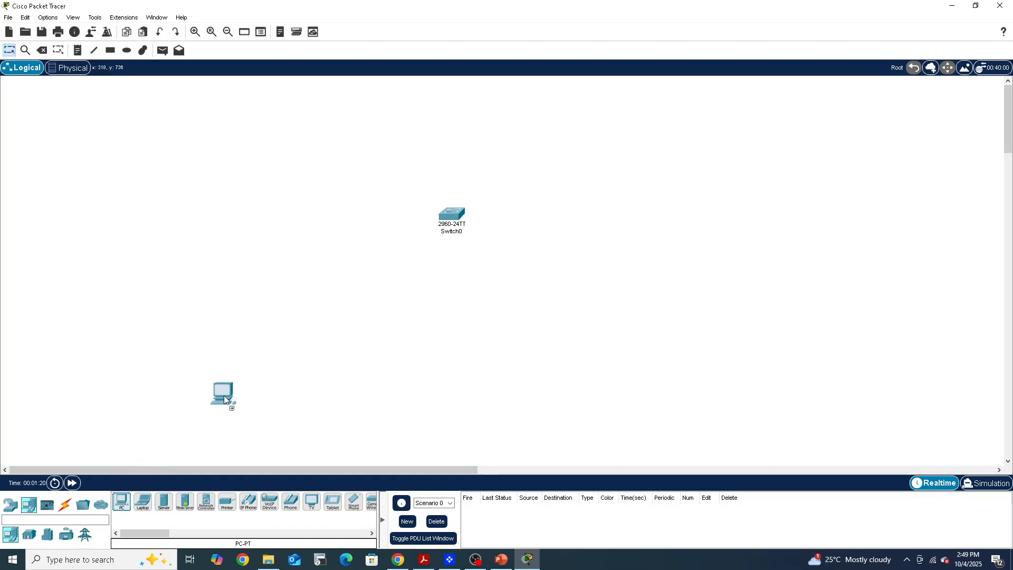
# Place a PC and a laptop in the workspace below the 2960 switch, one on each side
pyautogui.moveTo(272, 322); pyautogui.dragTo(273, 322)
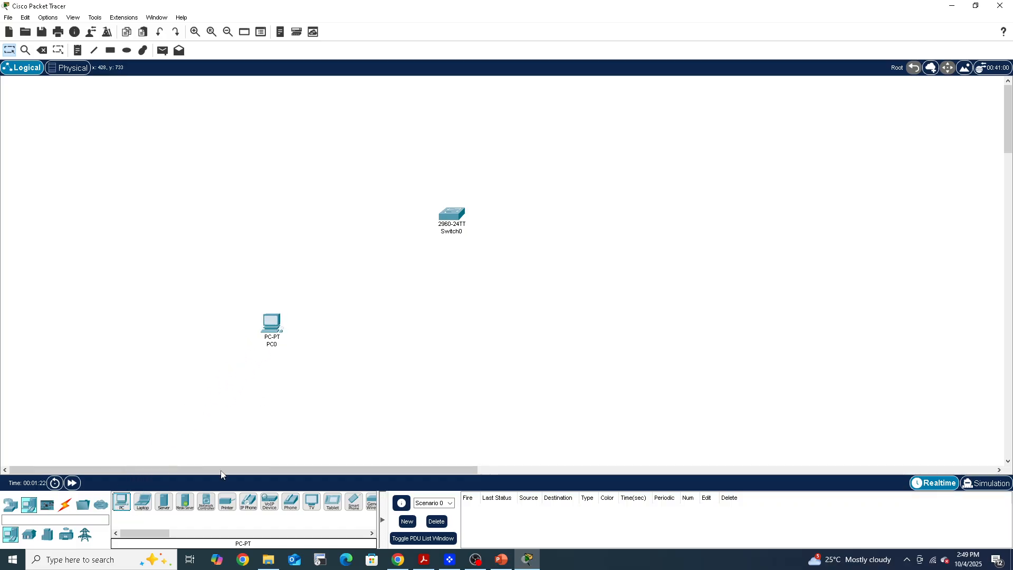
pyautogui.moveTo(145, 507)
pyautogui.mouseDown()
pyautogui.moveTo(511, 353)
pyautogui.moveTo(574, 331)
pyautogui.moveTo(595, 336)
pyautogui.mouseUp()
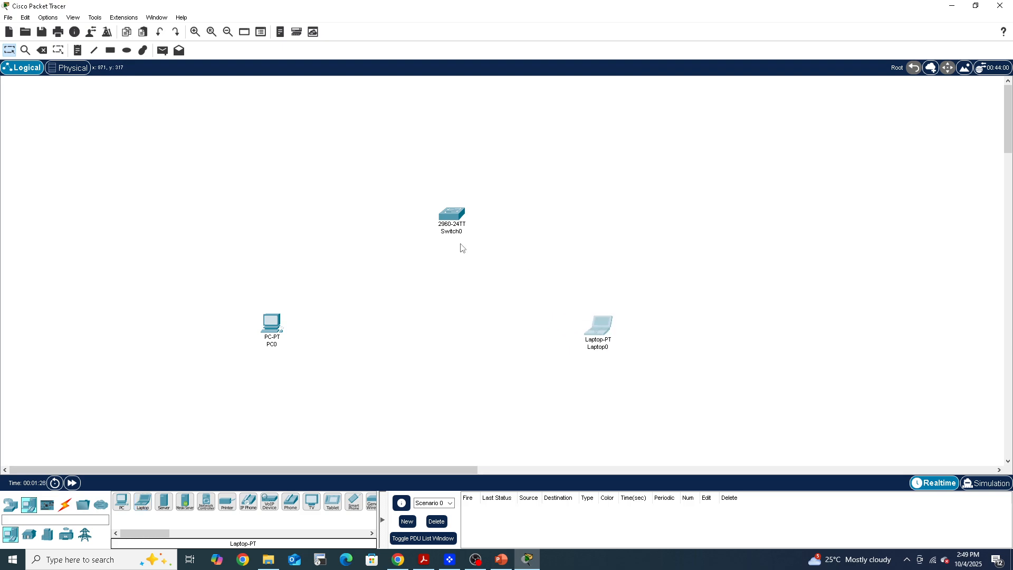
# Connect the PC's FastEthernet0 port to the switch's FastEthernet0/1 port with a copper straight-through cable
pyautogui.click(65, 507)
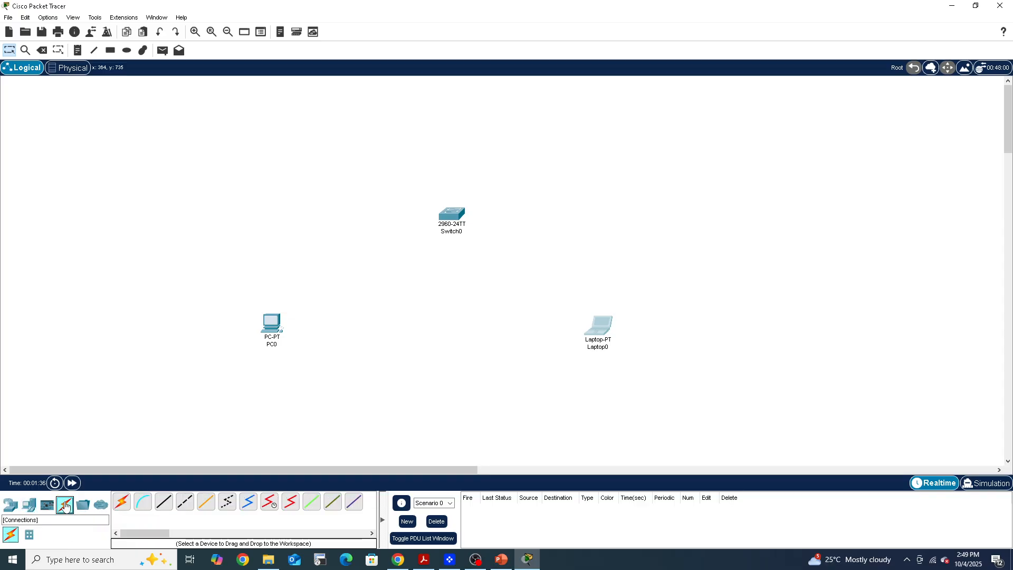
pyautogui.click(165, 506)
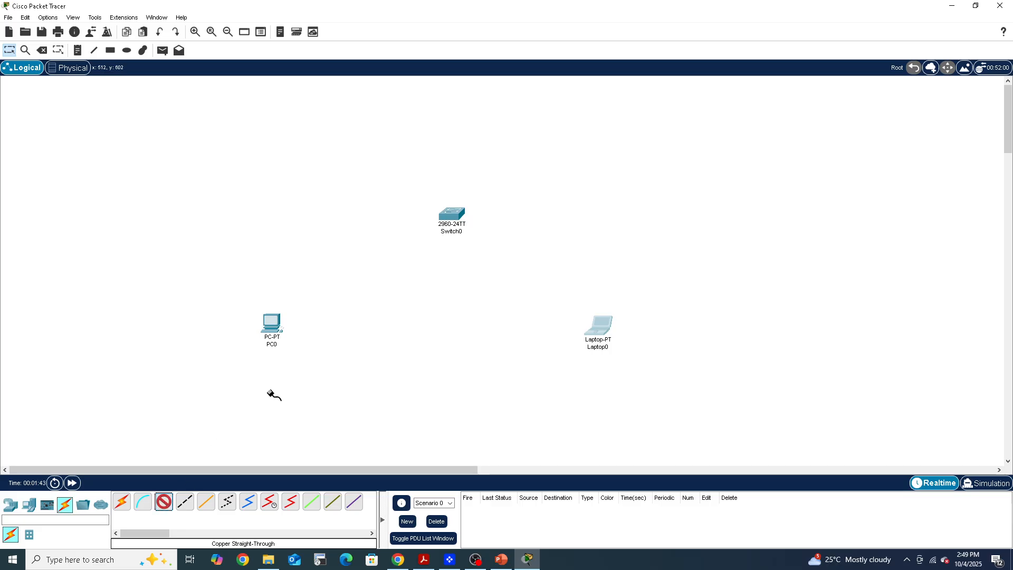
pyautogui.click(275, 321)
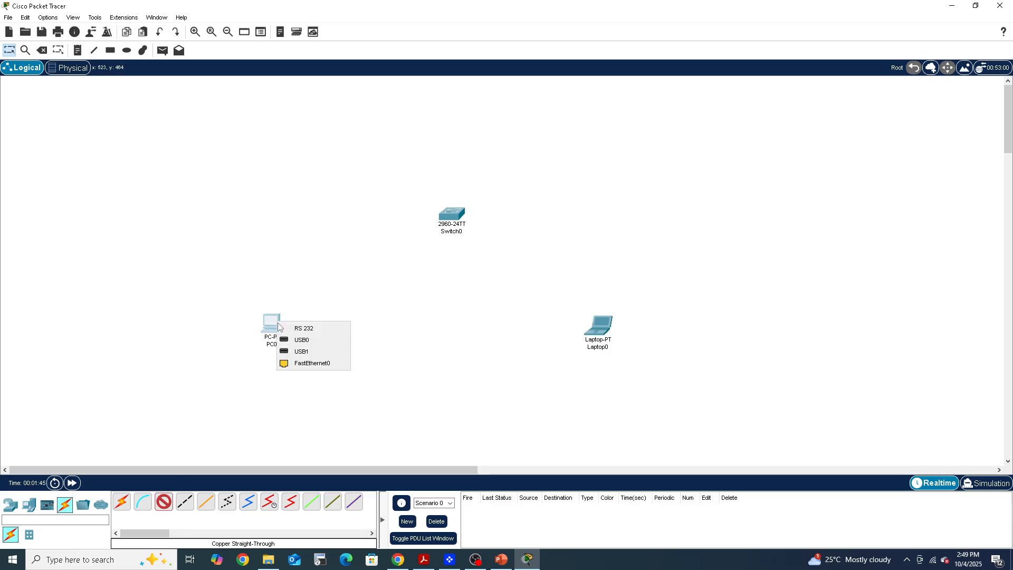
pyautogui.click(303, 362)
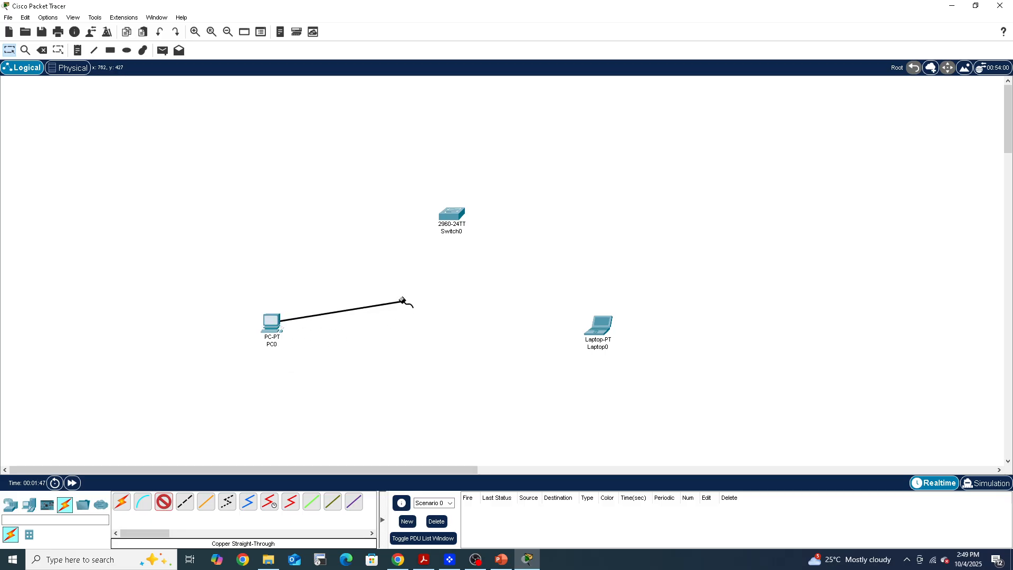
pyautogui.click(447, 218)
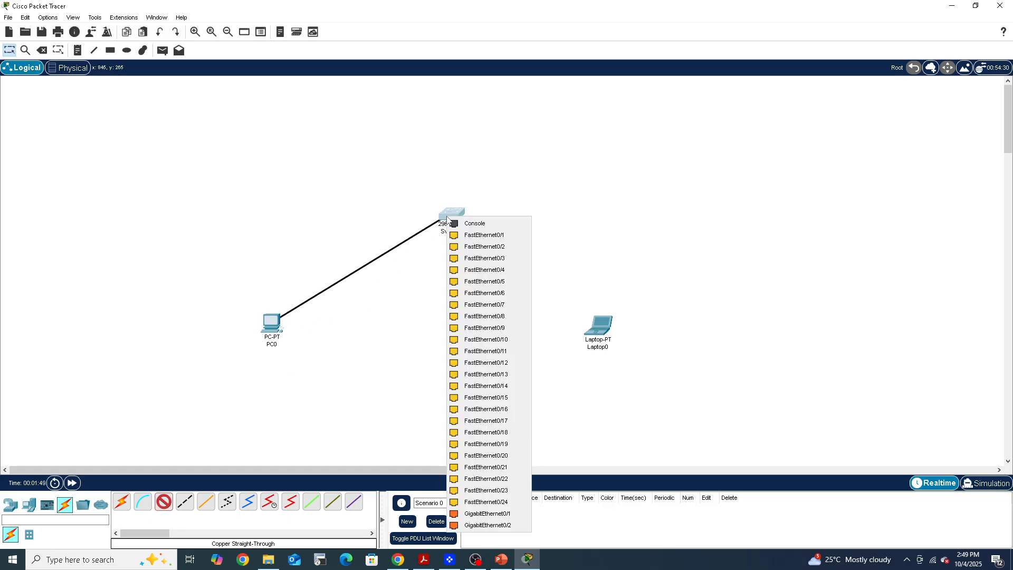
pyautogui.click(473, 237)
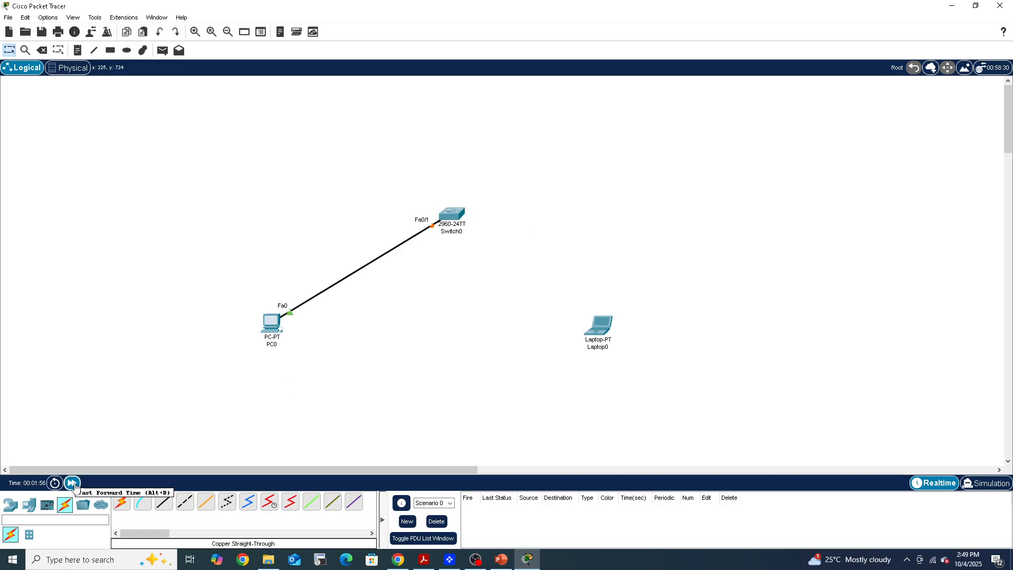
# Fast-forward the network time to bring up the link between the PC and the switch
pyautogui.click(73, 483)
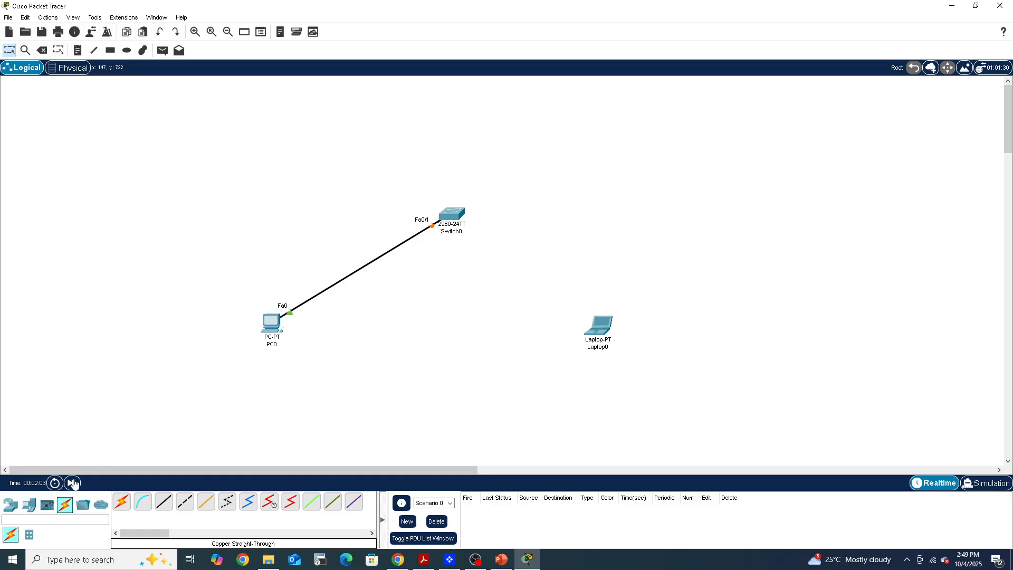
pyautogui.click(72, 483)
pyautogui.click(73, 484)
pyautogui.click(72, 484)
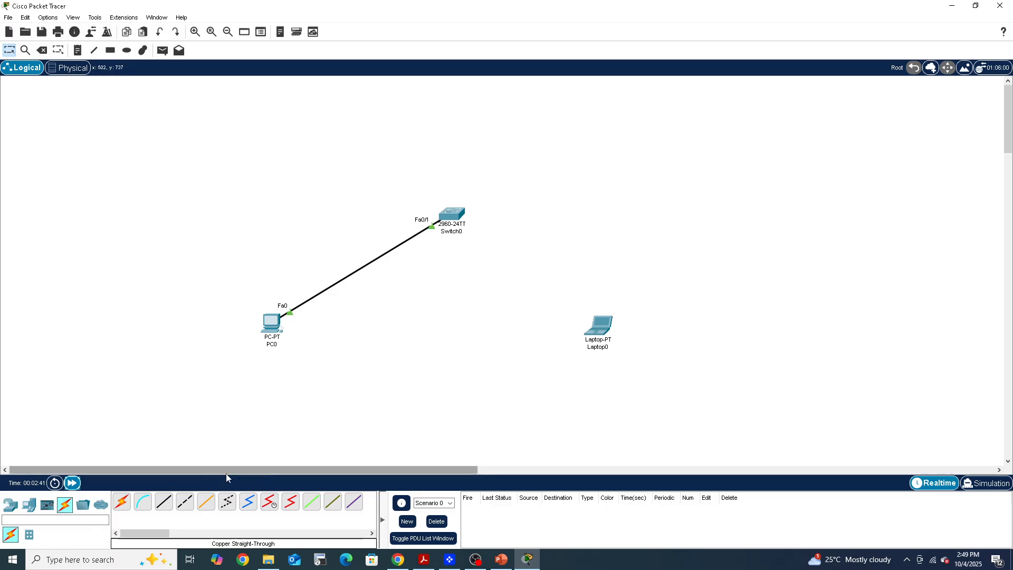
# Connect the switch's FastEthernet0/2 port to the laptop's FastEthernet0 port with a copper straight-through cable
pyautogui.click(164, 501)
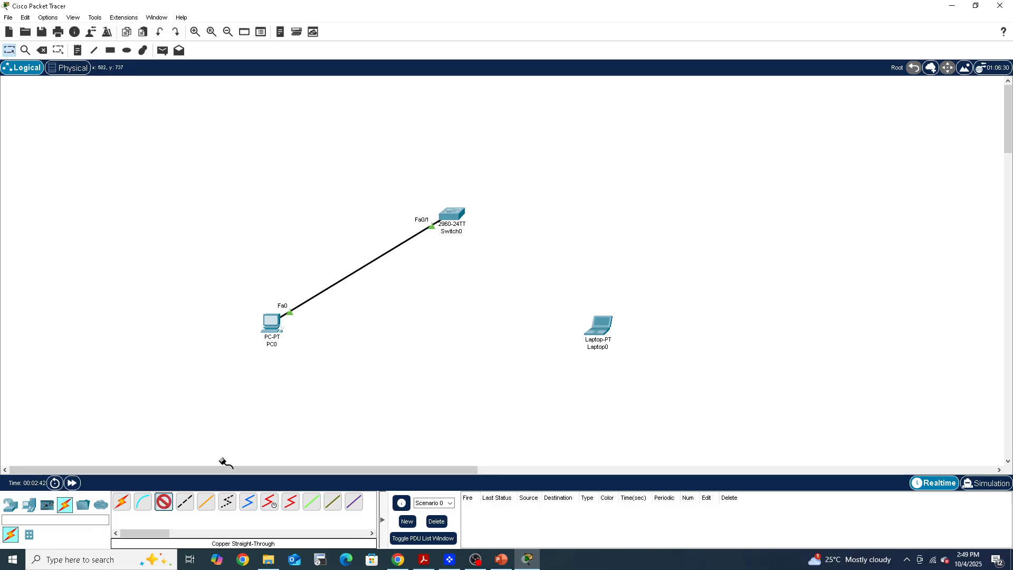
pyautogui.click(463, 216)
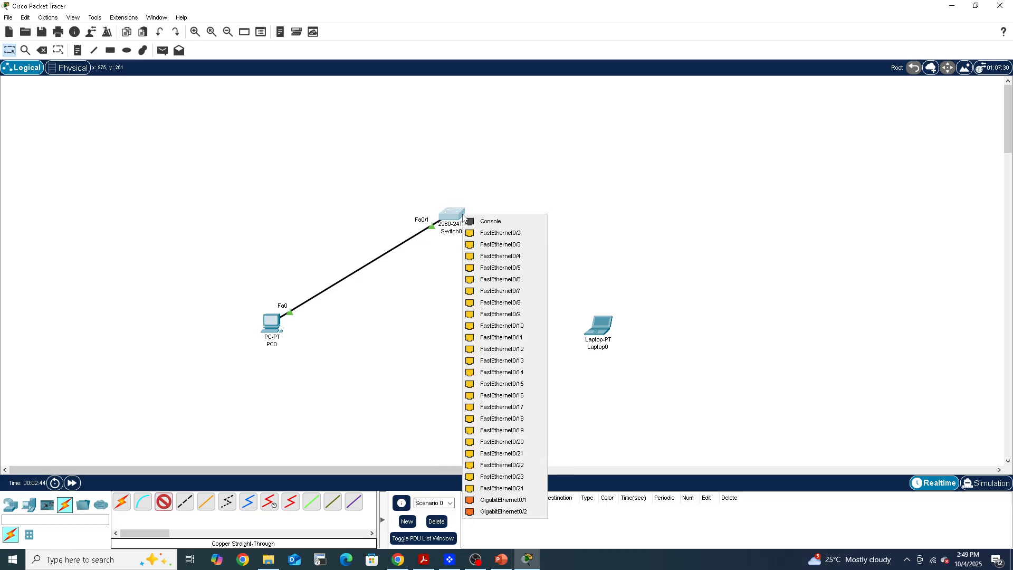
pyautogui.click(500, 233)
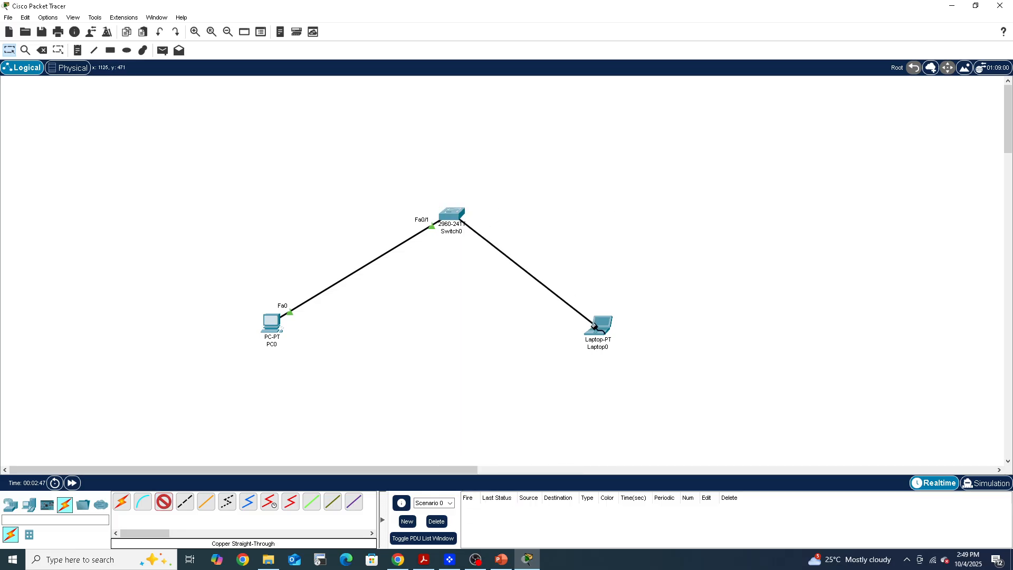
pyautogui.click(599, 325)
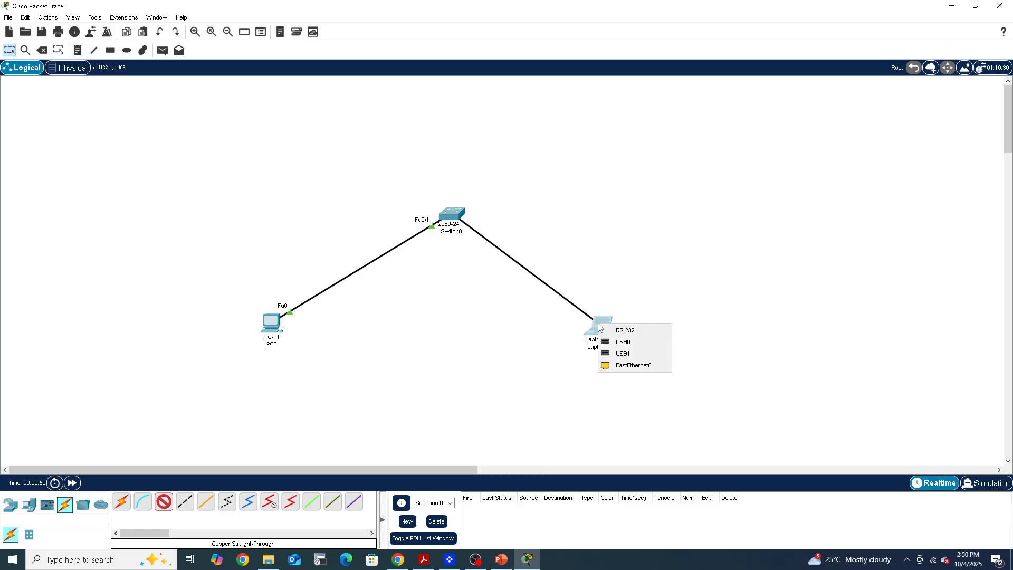
pyautogui.click(633, 366)
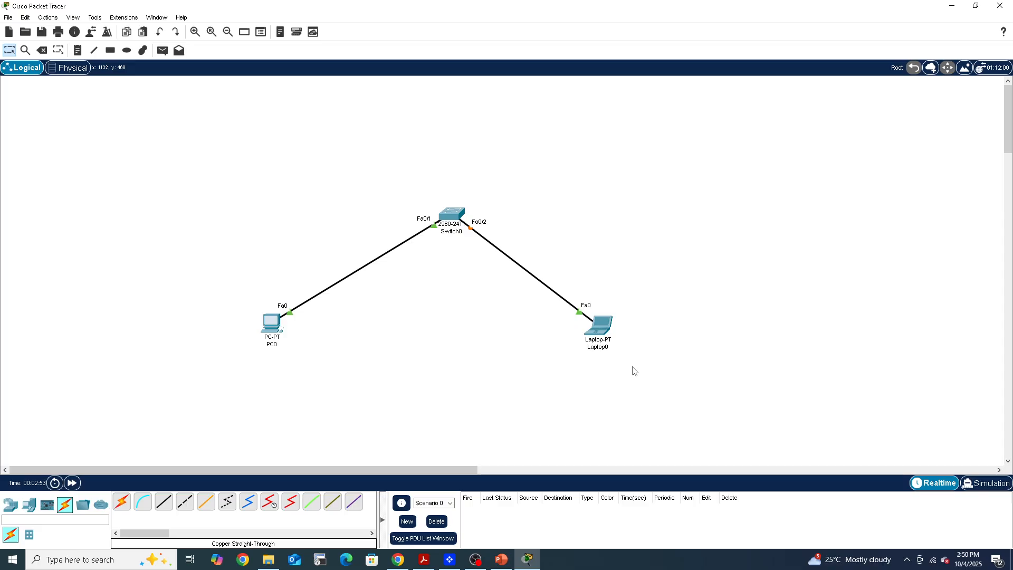
# Move the laptop slightly farther from the switch and fast-forward the network time to bring up its link
pyautogui.moveTo(599, 330); pyautogui.dragTo(618, 333)
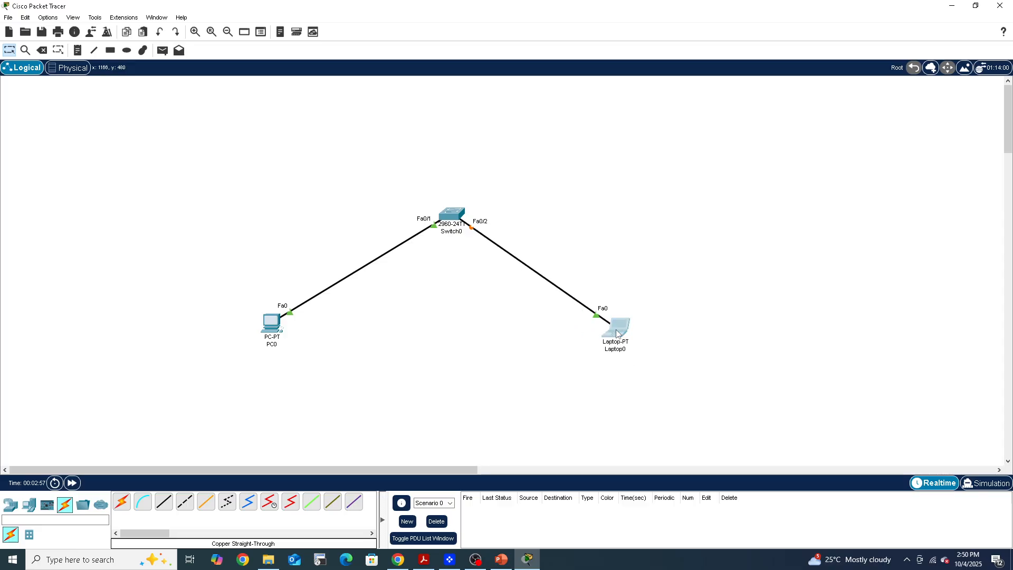
pyautogui.moveTo(618, 333); pyautogui.dragTo(620, 329)
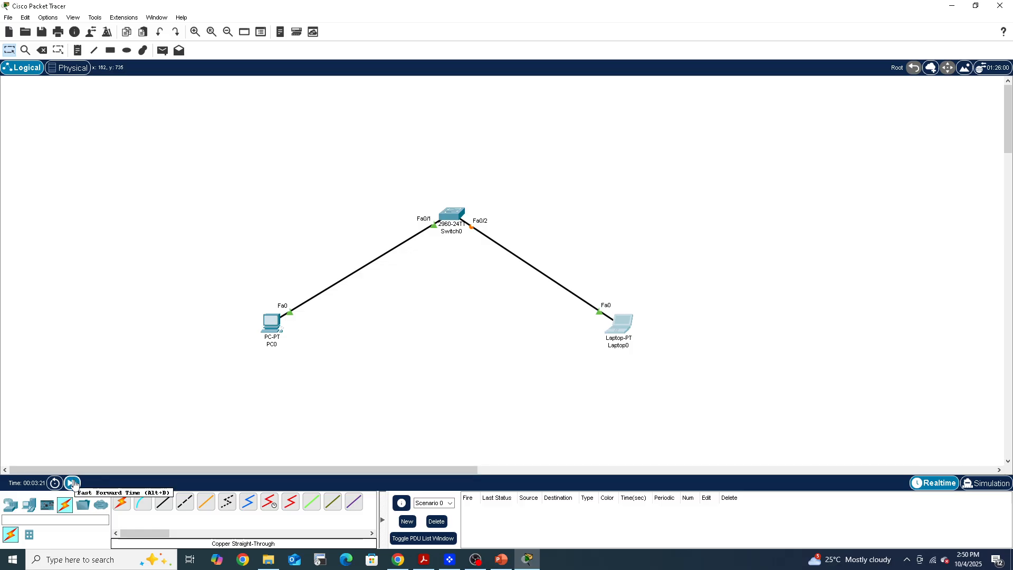
pyautogui.click(73, 484)
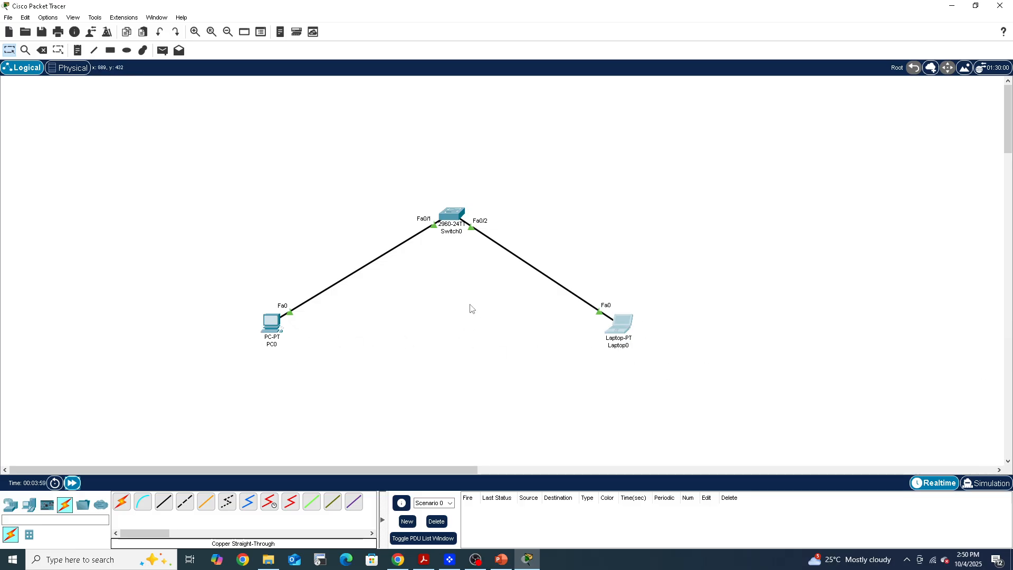
# Change the display name of PC0 to Desktop in its global settings
pyautogui.click(270, 329)
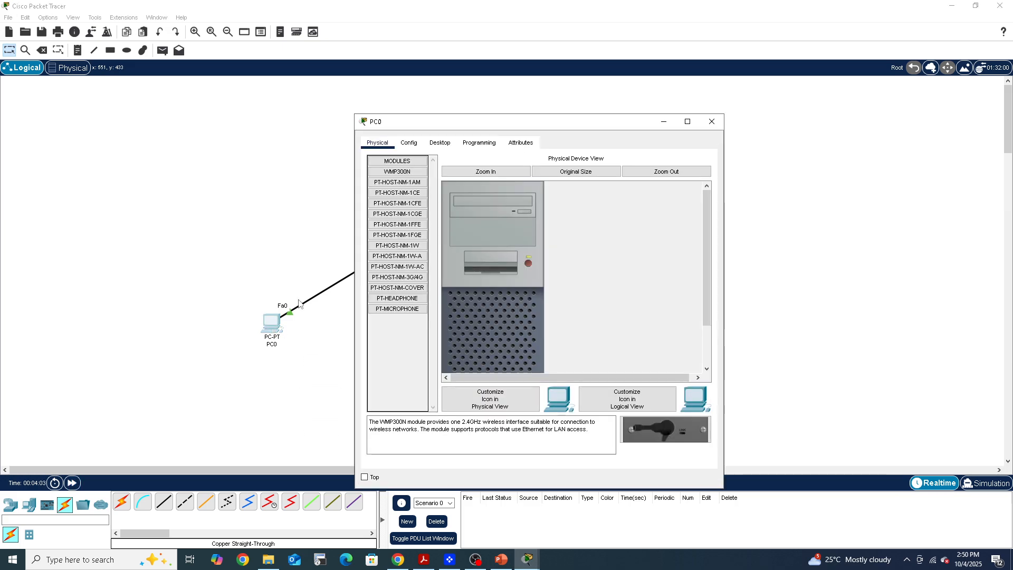
pyautogui.click(412, 146)
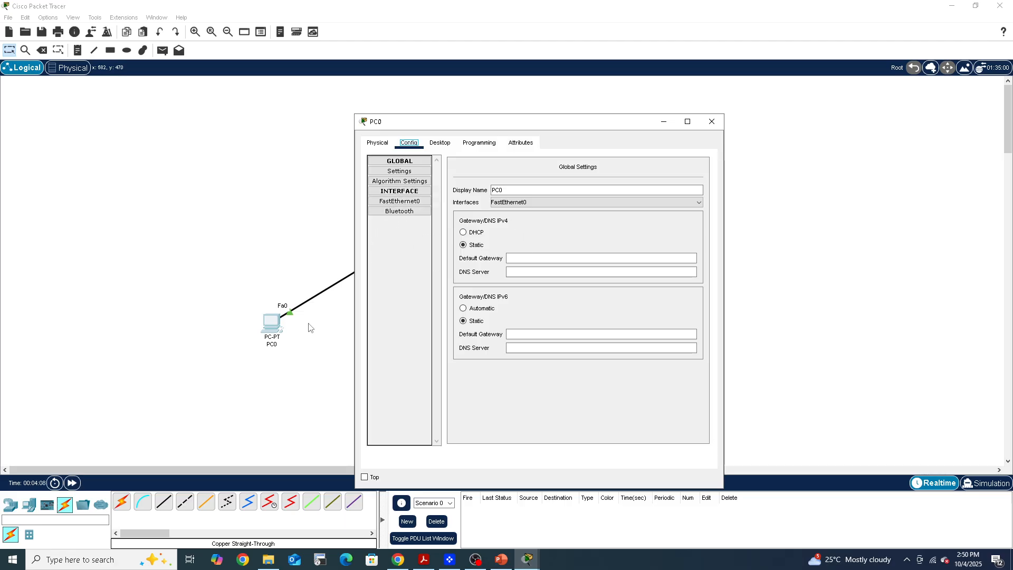
pyautogui.moveTo(457, 124); pyautogui.dragTo(223, 100)
pyautogui.doubleClick(263, 164)
pyautogui.write('De')
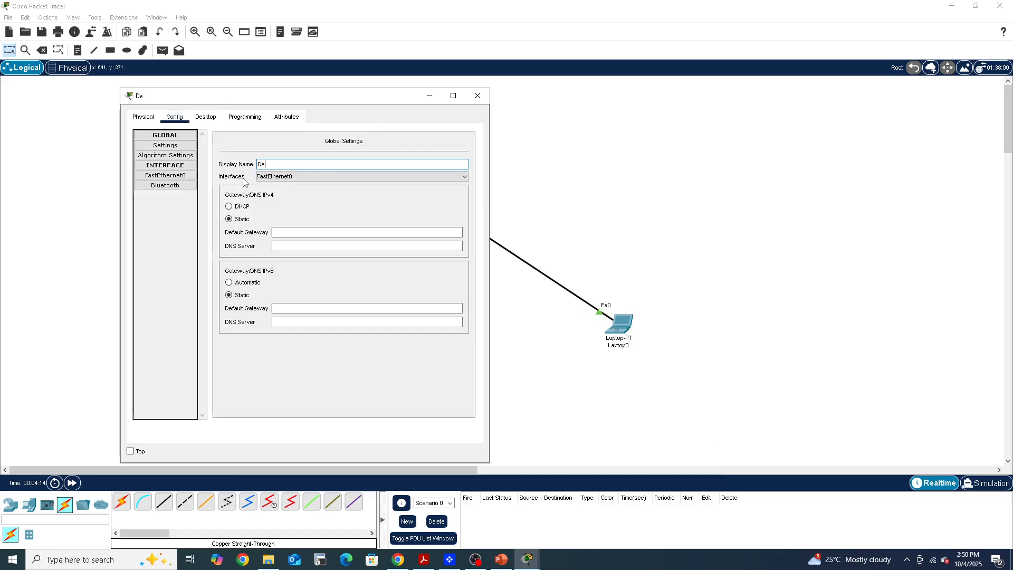
pyautogui.write('sktop')
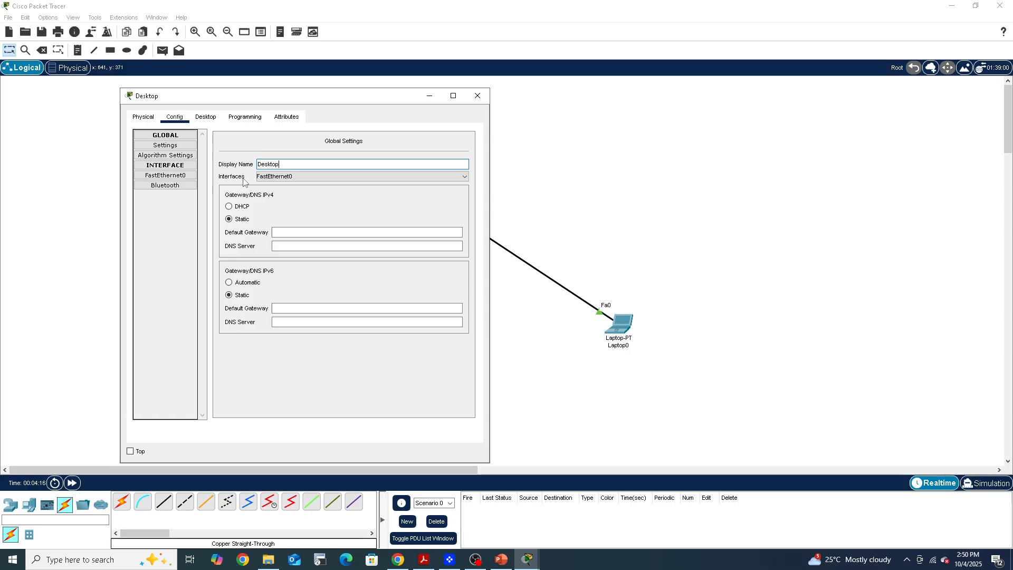
# Give the Desktop PC's FastEthernet0 interface the static IPv4 address 192.168.10.10 with subnet mask 255.255.255.0
pyautogui.click(167, 176)
pyautogui.click(348, 225)
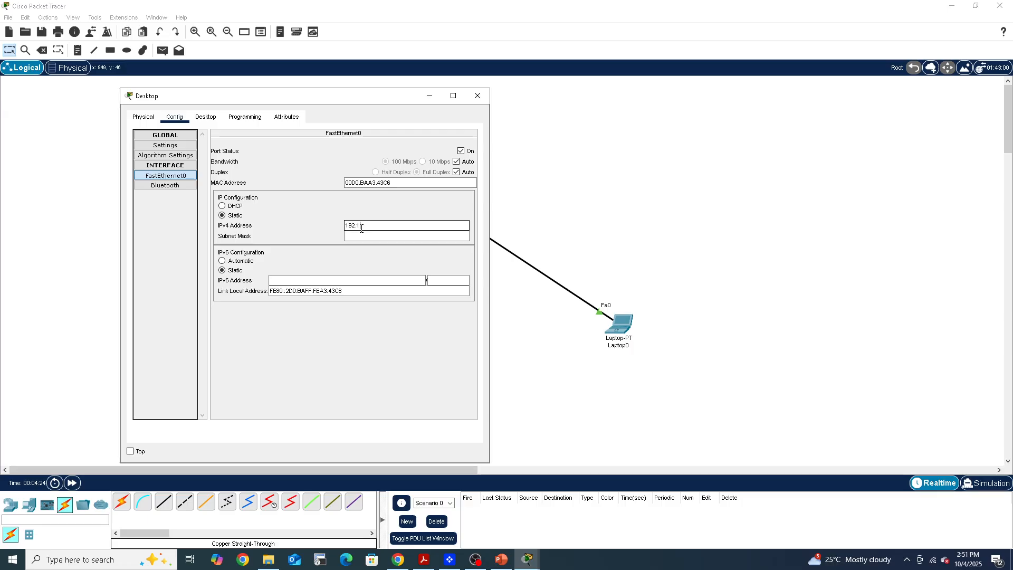
pyautogui.write('192.168.10.10')
pyautogui.press('Tab')
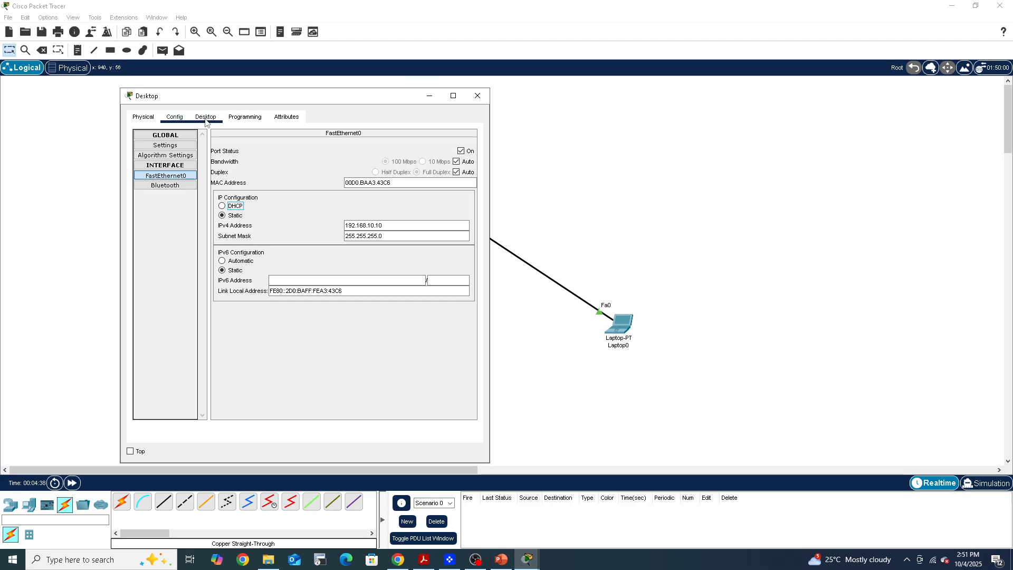
# Run ipconfig in the Desktop PC's Command Prompt to check its IP configuration
pyautogui.click(206, 118)
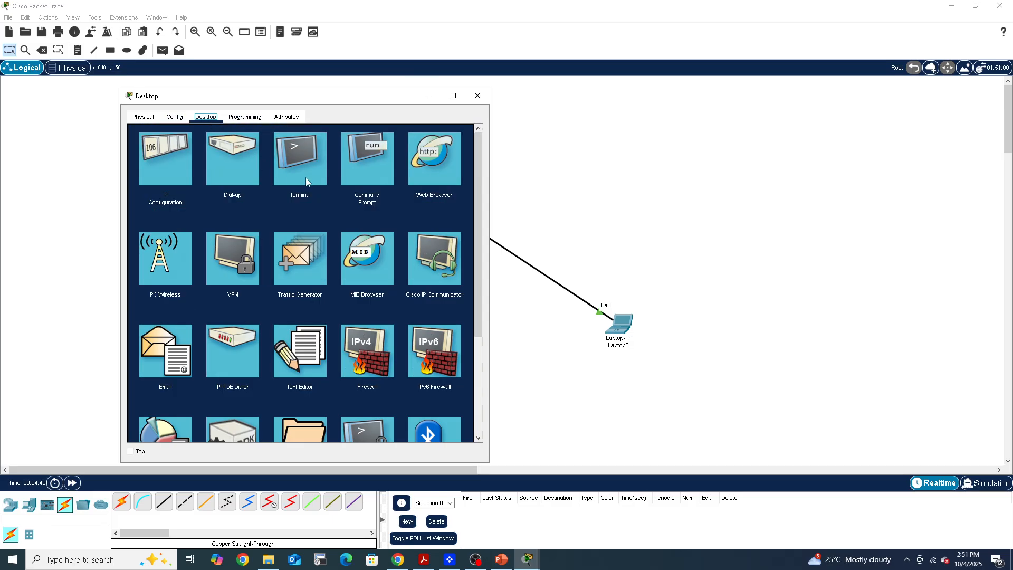
pyautogui.click(362, 153)
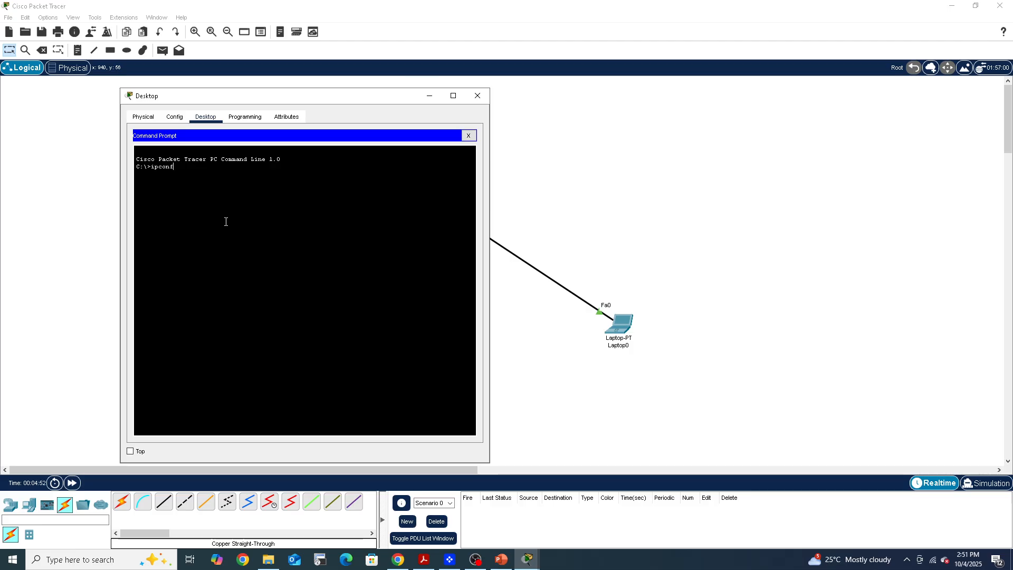
pyautogui.write('g')
pyautogui.press('Return')
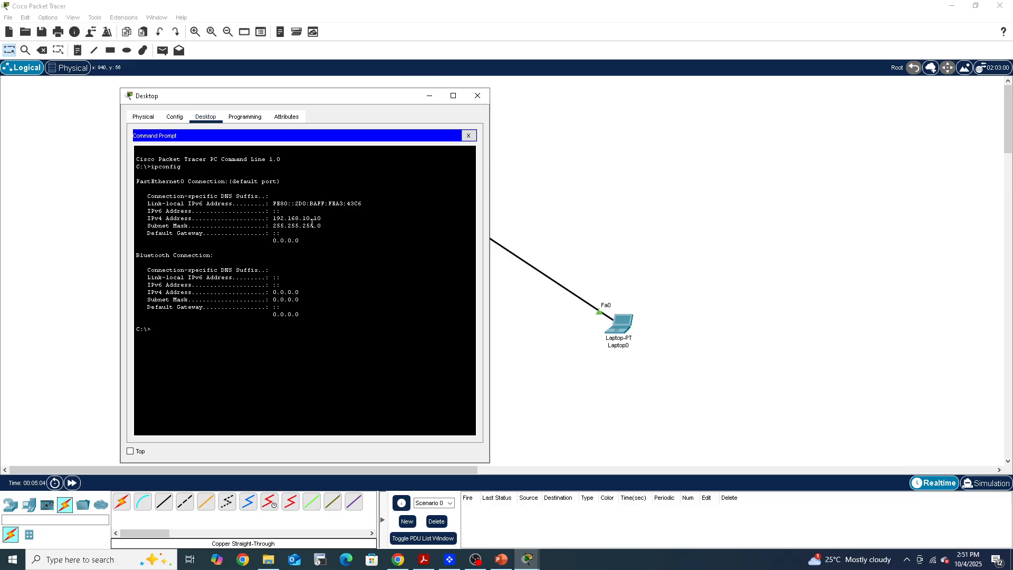
# Open the laptop's device window and arrange it side by side with the Desktop PC's window
pyautogui.click(621, 330)
pyautogui.moveTo(570, 127); pyautogui.dragTo(820, 101)
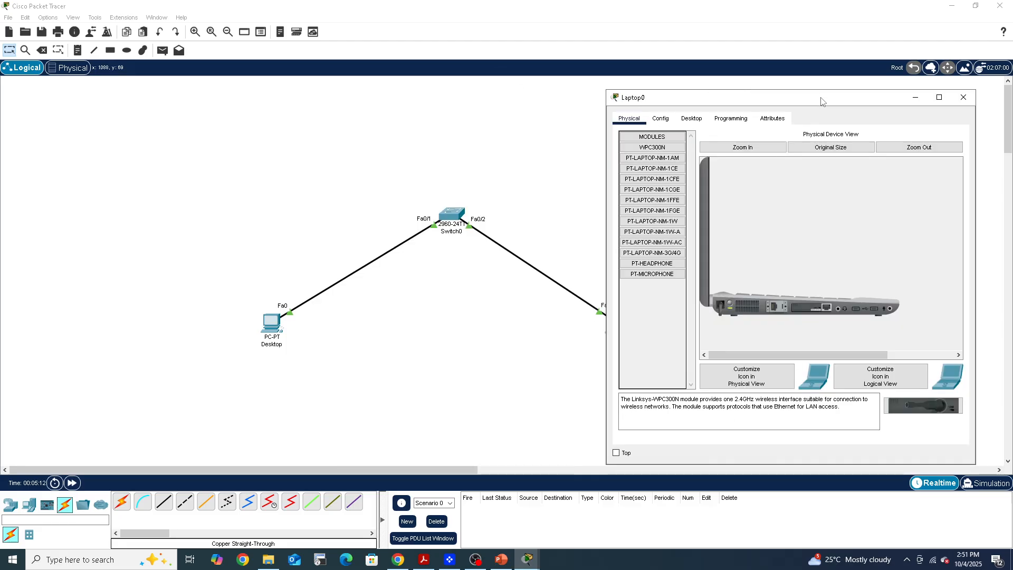
pyautogui.click(527, 559)
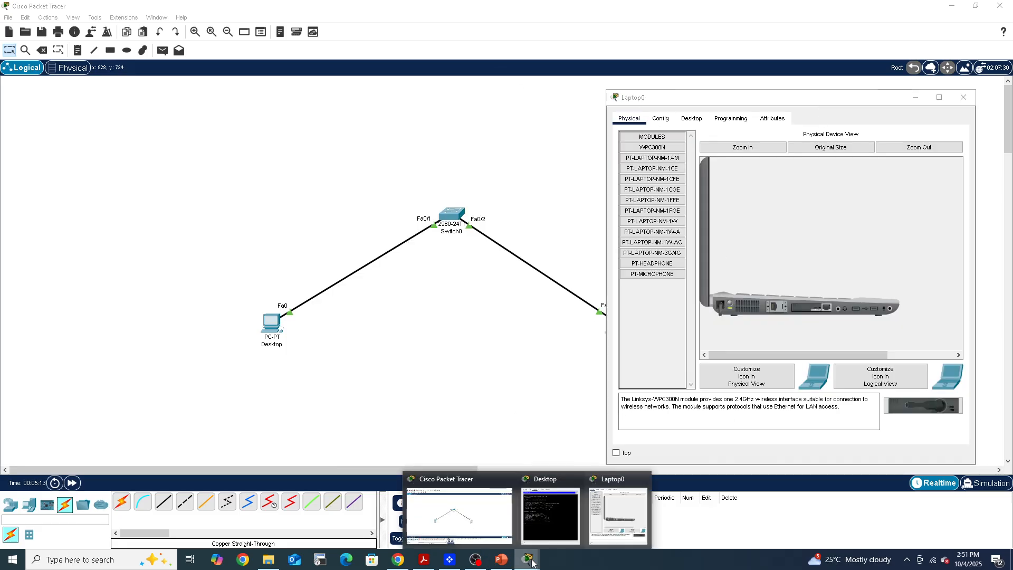
pyautogui.click(539, 507)
pyautogui.moveTo(278, 101); pyautogui.dragTo(189, 96)
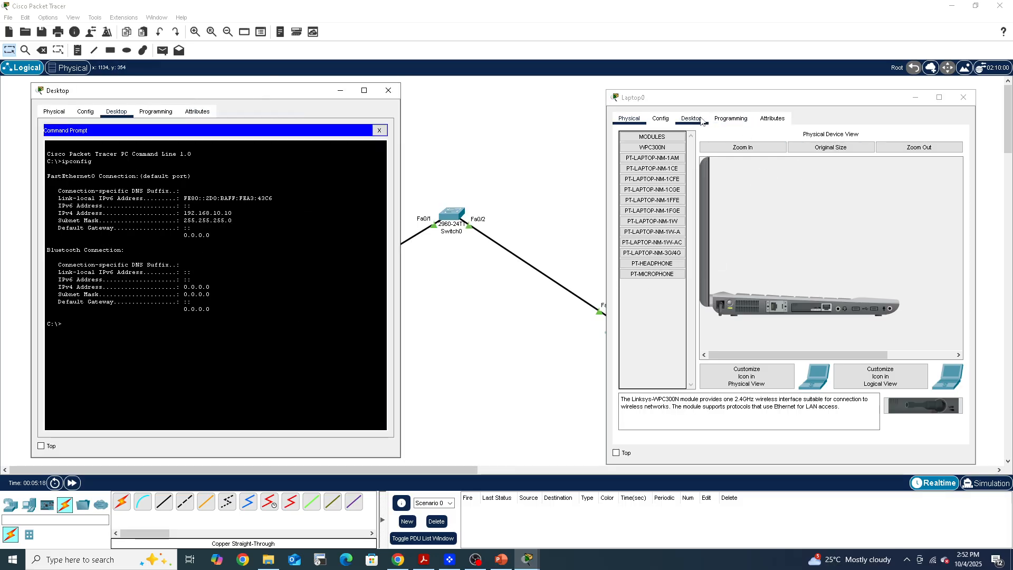
# Run ipconfig in the laptop's Command Prompt to check its IP configuration
pyautogui.click(660, 118)
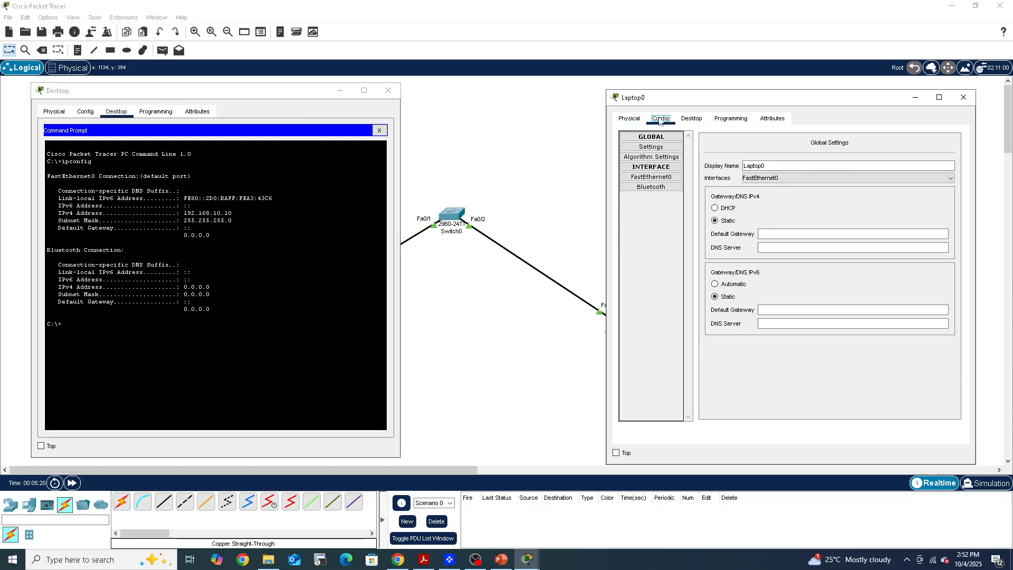
pyautogui.click(703, 121)
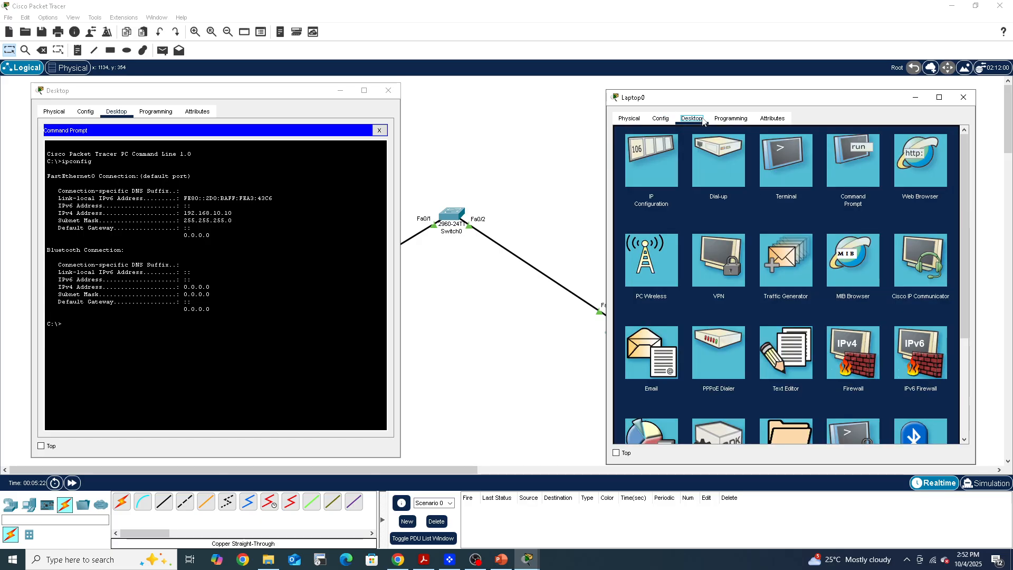
pyautogui.click(840, 160)
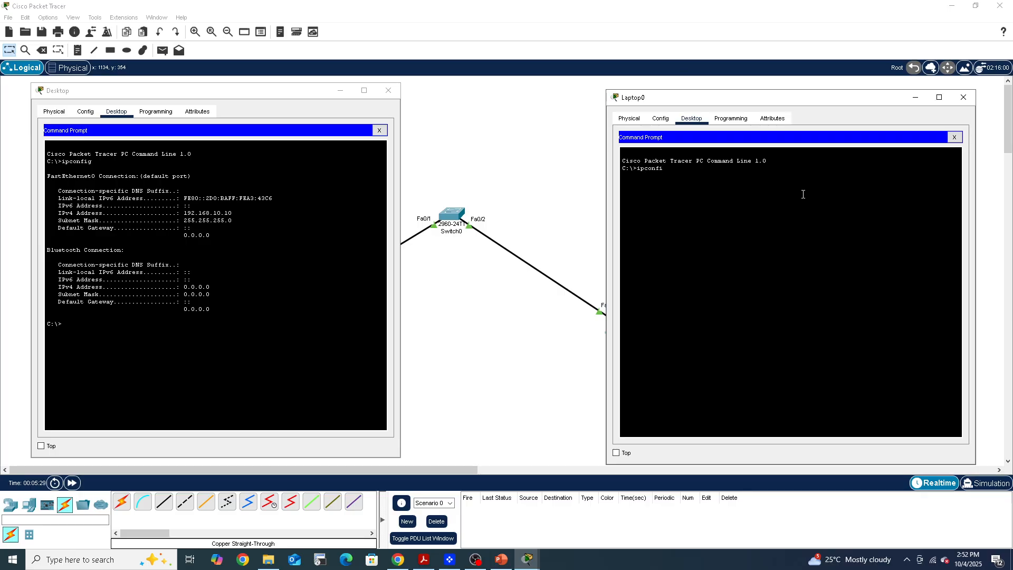
pyautogui.press('Return')
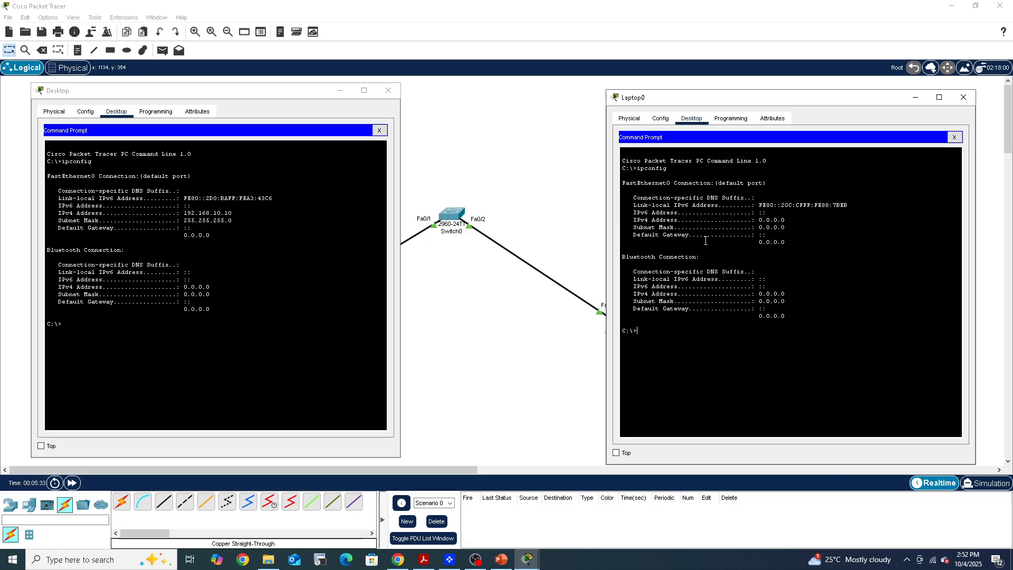
# Give the laptop's FastEthernet0 interface the static IPv4 address 192.168.10.20 with subnet mask 255.255.255.0
pyautogui.click(661, 119)
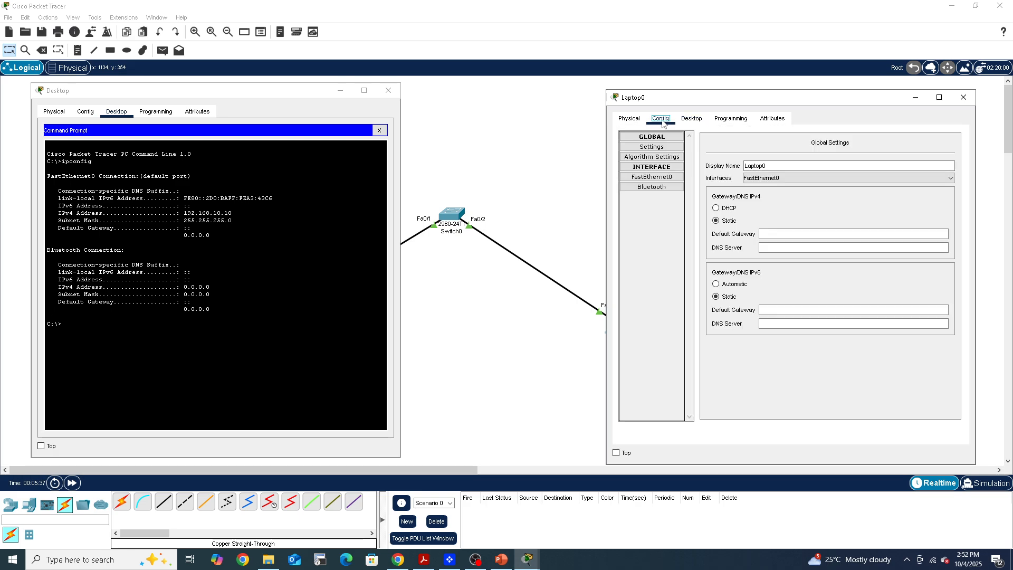
pyautogui.click(649, 177)
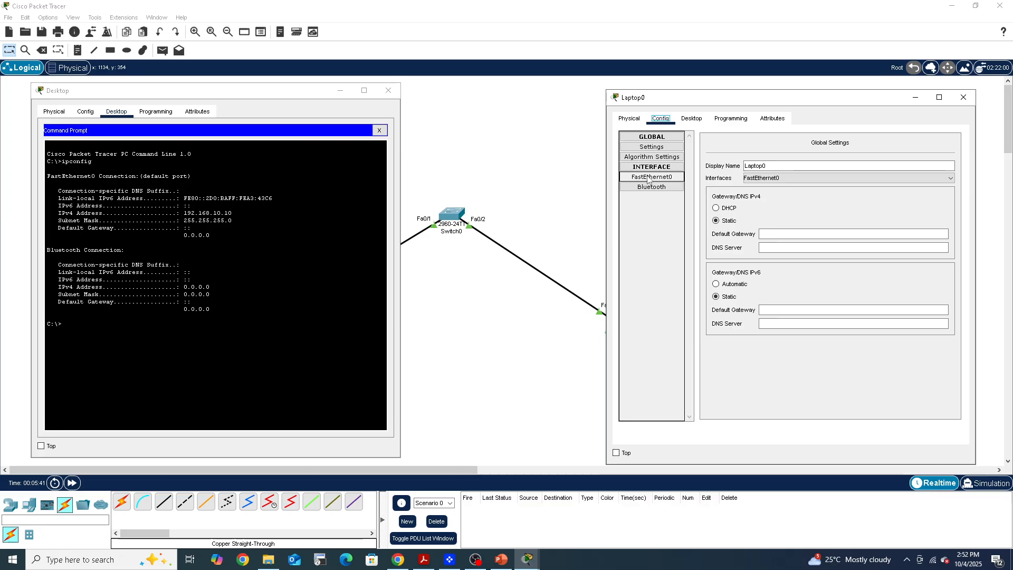
pyautogui.click(649, 177)
pyautogui.click(847, 227)
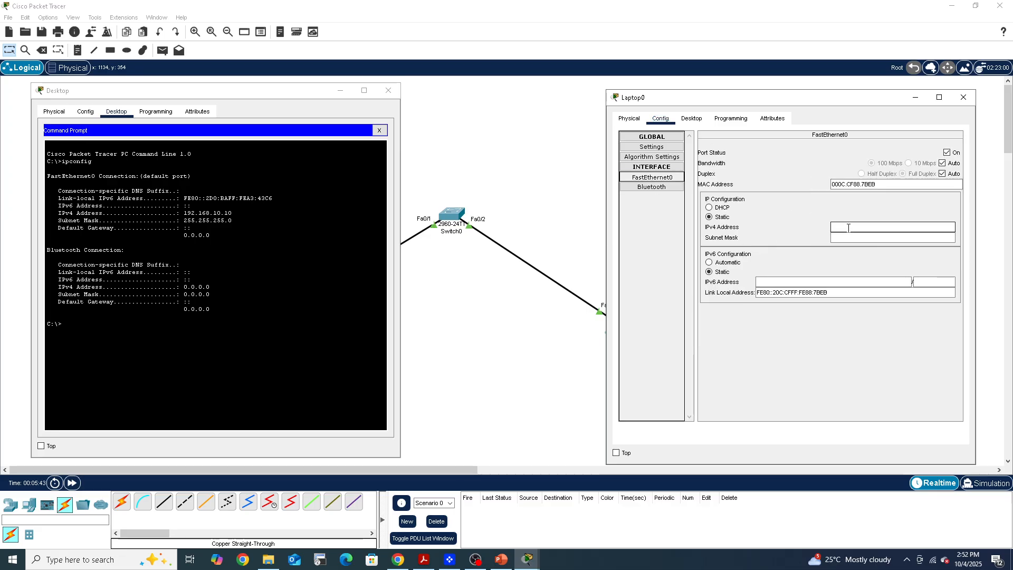
pyautogui.write('192.168.10.20')
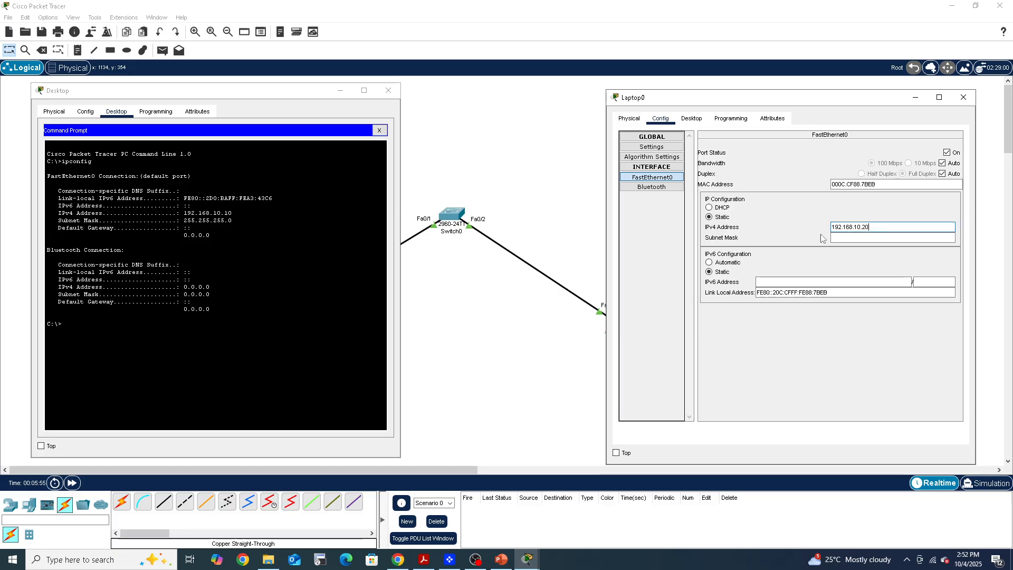
pyautogui.press('Tab')
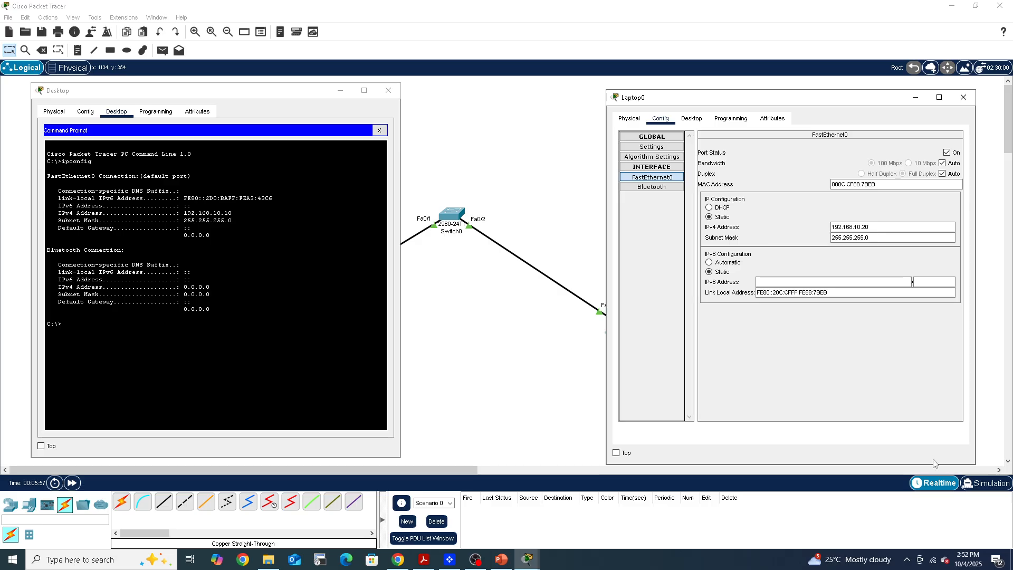
# Run ipconfig again in the laptop's Command Prompt to check its new IP configuration
pyautogui.click(690, 119)
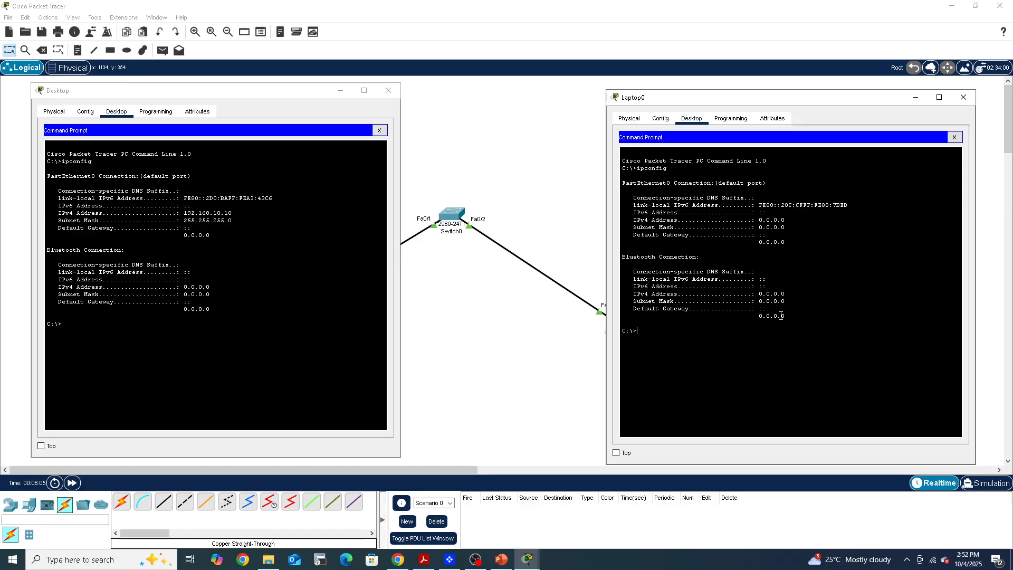
pyautogui.press('Up')
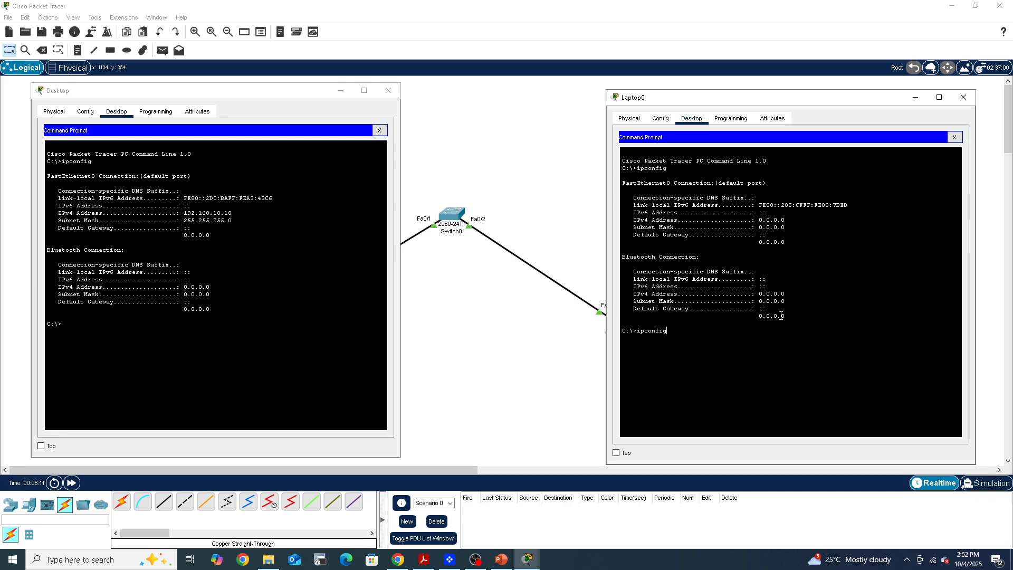
pyautogui.press('Return')
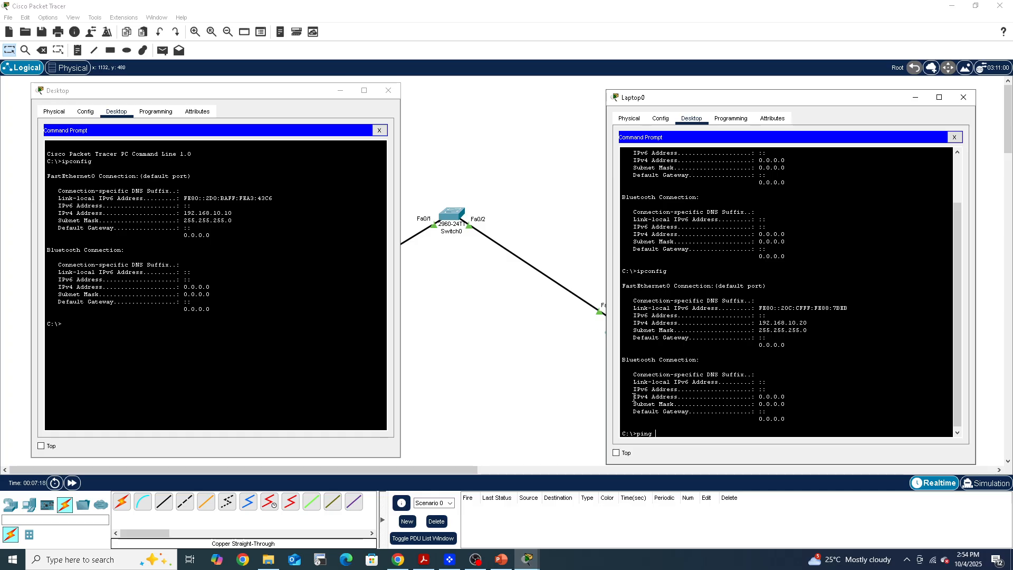
# Ping 192.168.10.10 from the laptop's Command Prompt to test connectivity with the Desktop PC
pyautogui.write('192.168.1')
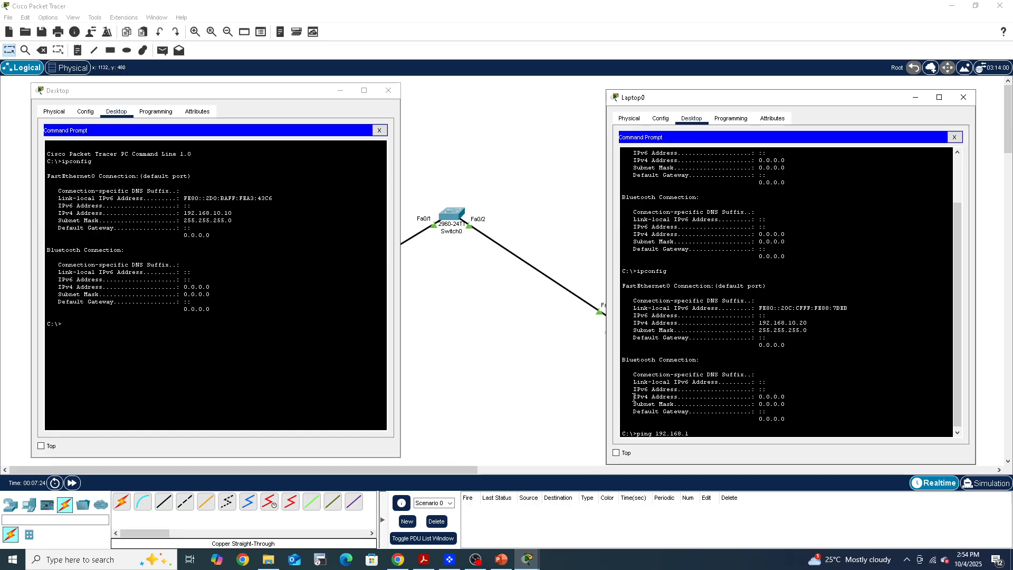
pyautogui.write('0.1')
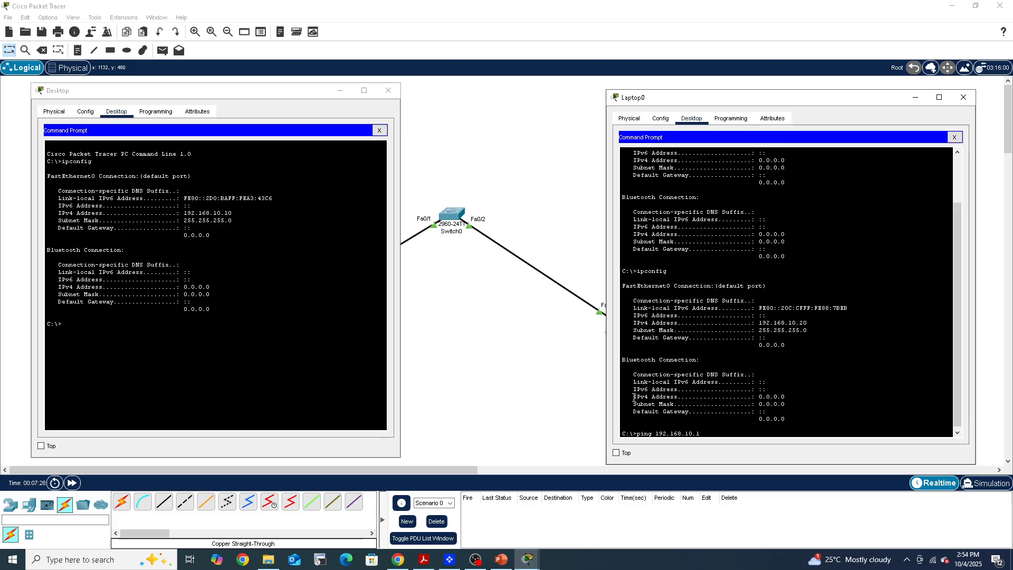
pyautogui.write('0')
pyautogui.press('Return')
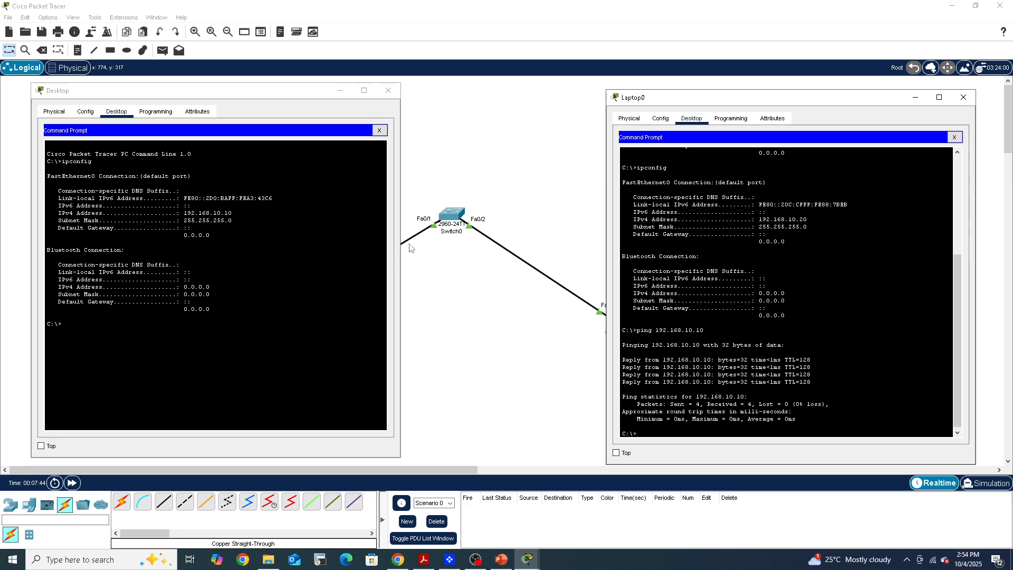
# Move the device windows out of the way and delete the cable between the Desktop PC and the switch
pyautogui.click(344, 92)
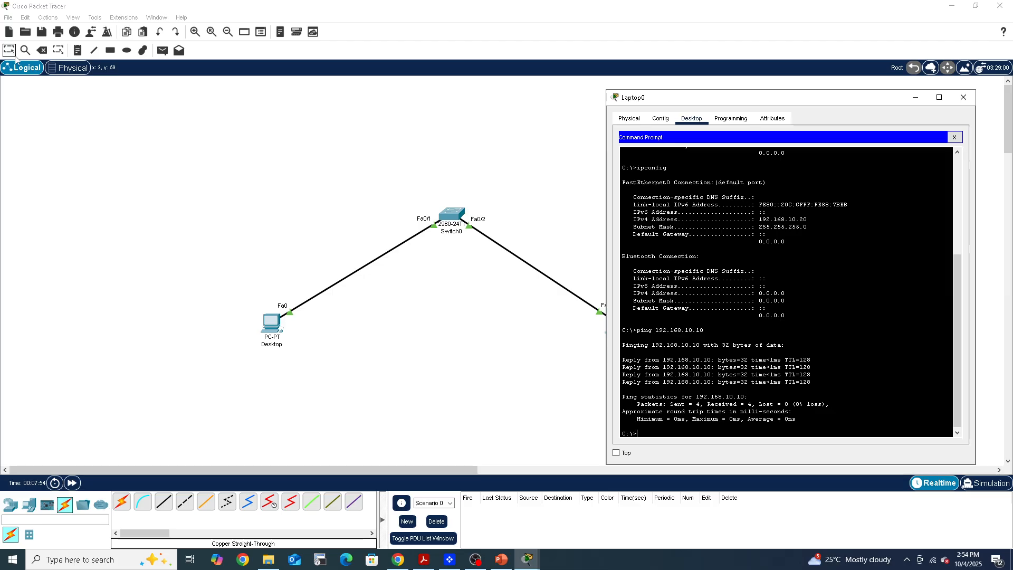
pyautogui.click(41, 50)
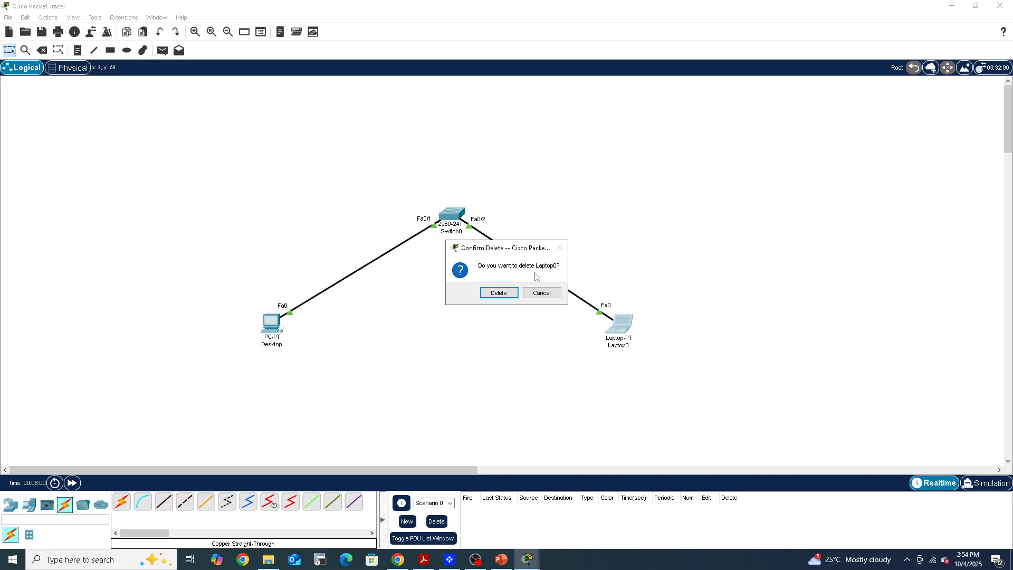
pyautogui.click(536, 293)
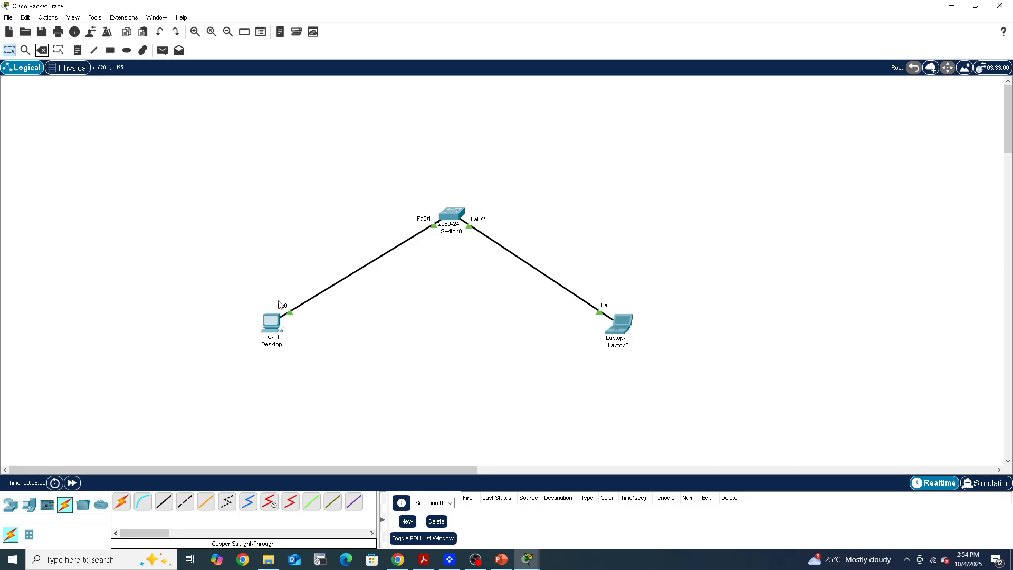
pyautogui.press('Escape')
pyautogui.click(41, 50)
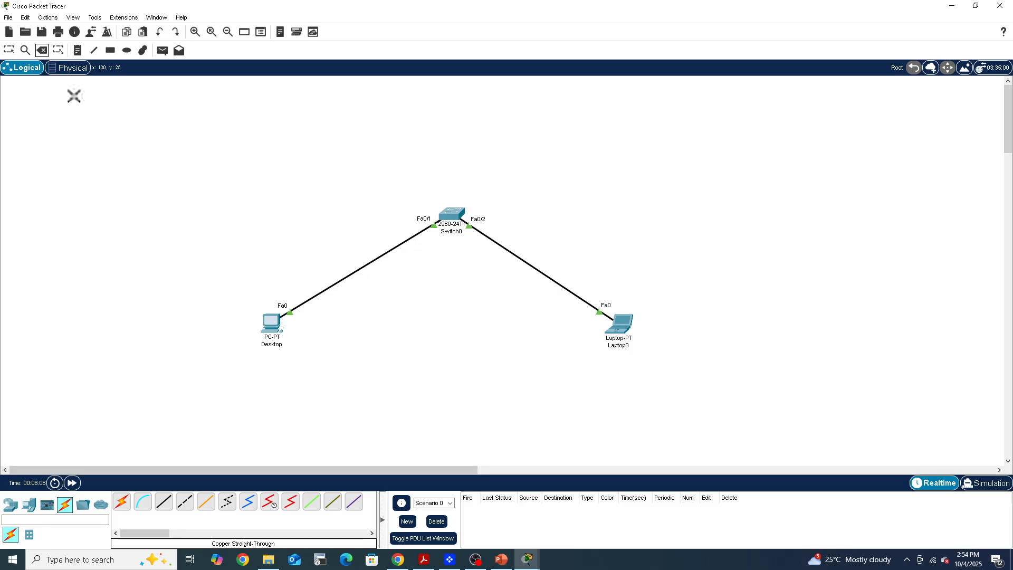
pyautogui.click(287, 307)
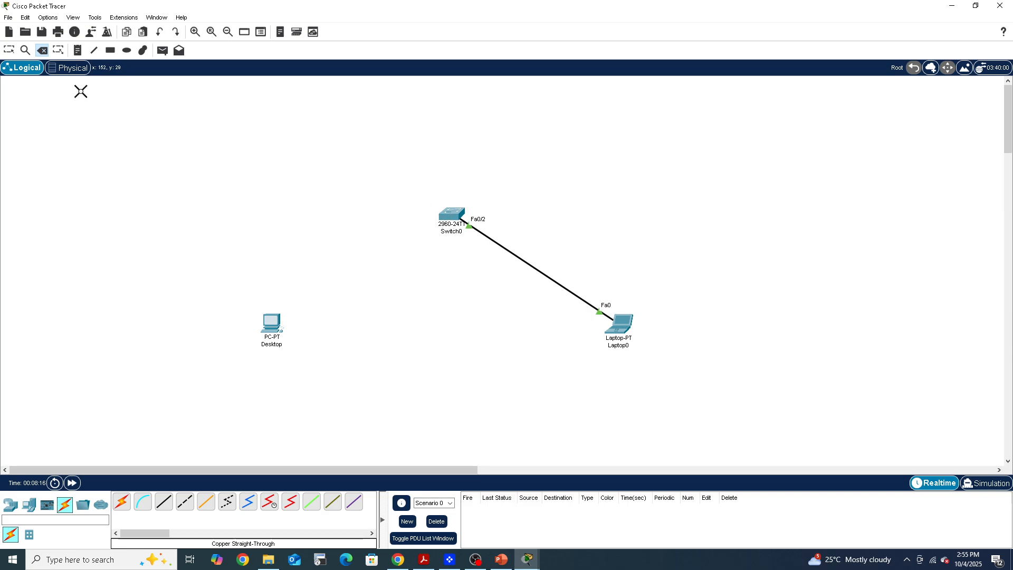
# Bring back both device windows and repeat the laptop's ping to 192.168.10.10 with the PC's cable removed
pyautogui.moveTo(527, 559)
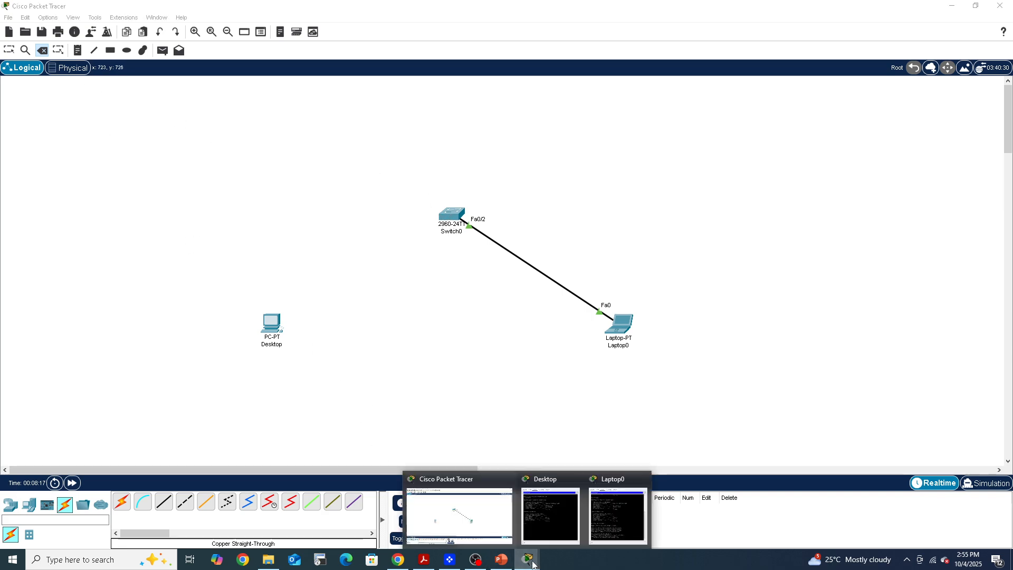
pyautogui.click(543, 534)
pyautogui.moveTo(536, 558)
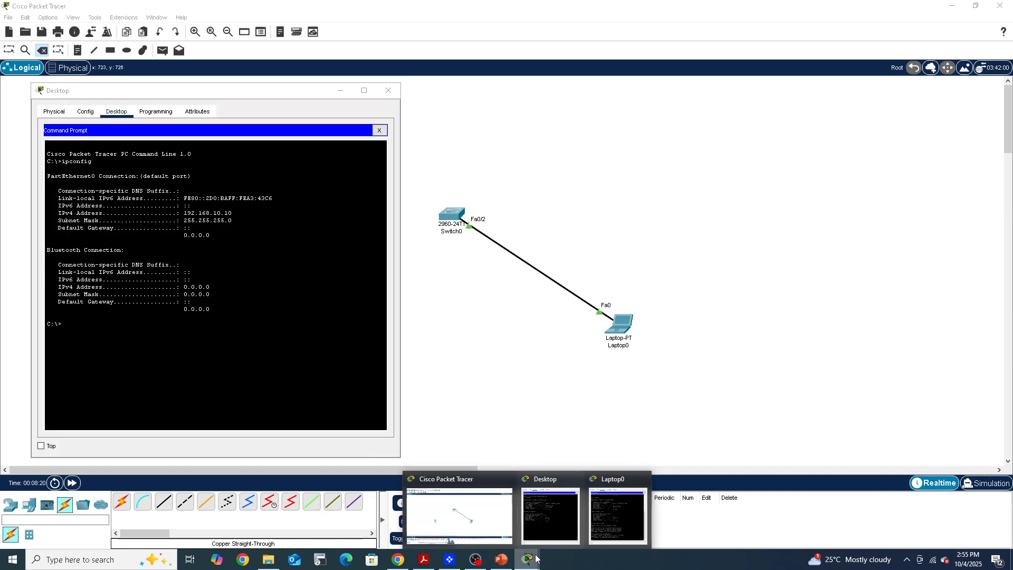
pyautogui.click(604, 522)
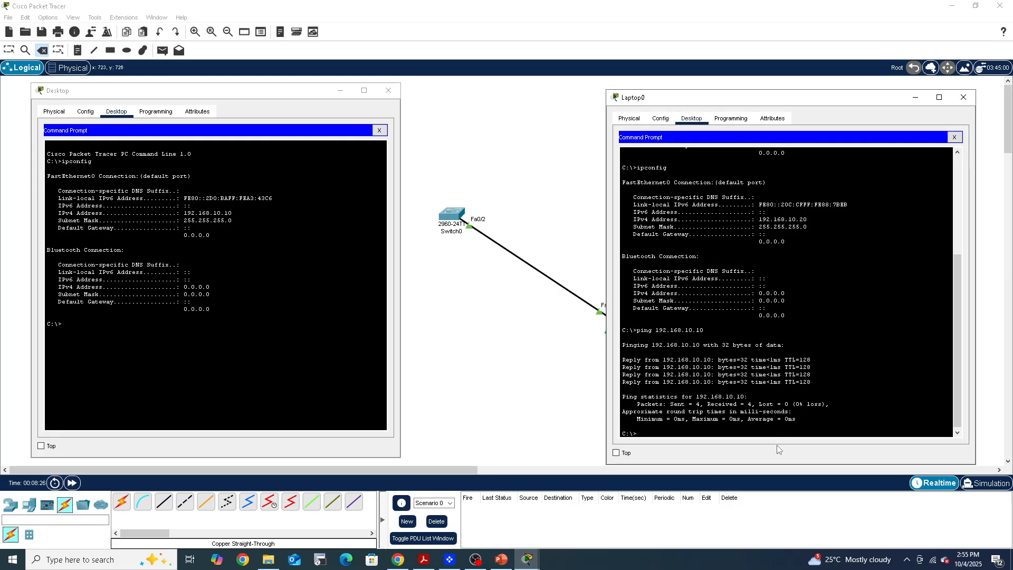
pyautogui.press('Up')
pyautogui.press('Return')
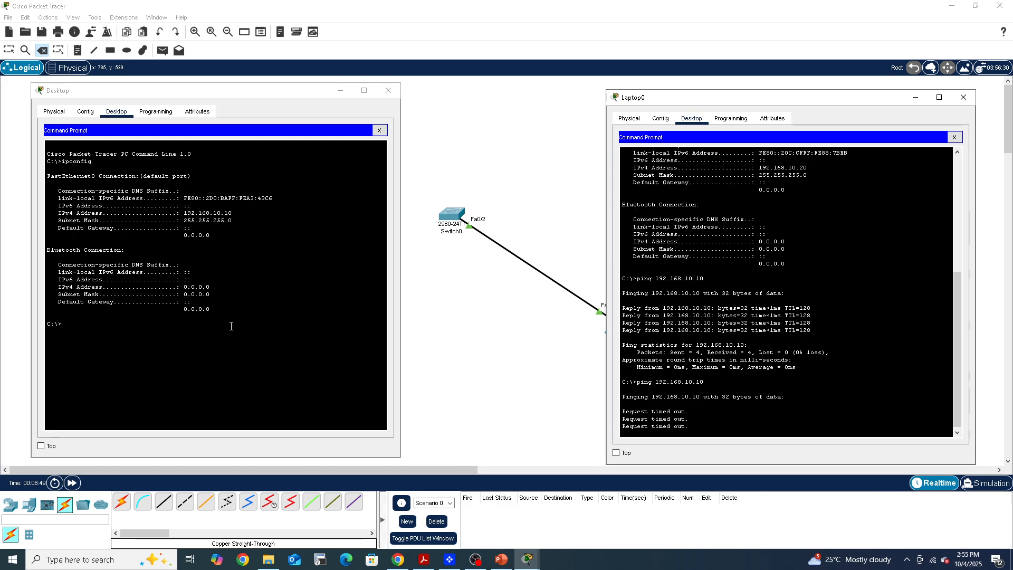
# Run ipconfig in the Desktop PC's Command Prompt to recheck its address, and minimize its window
pyautogui.click(244, 300)
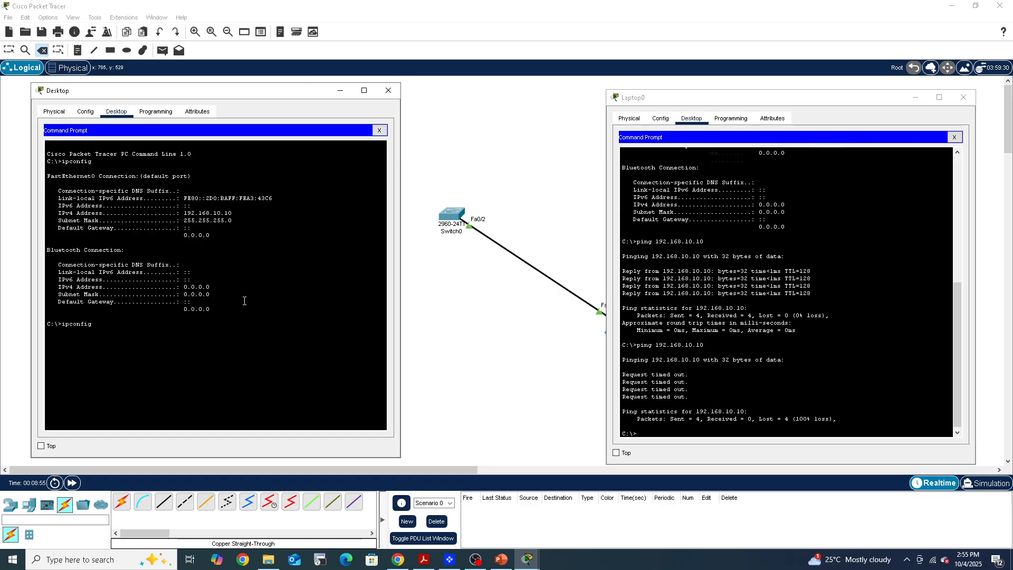
pyautogui.press('Return')
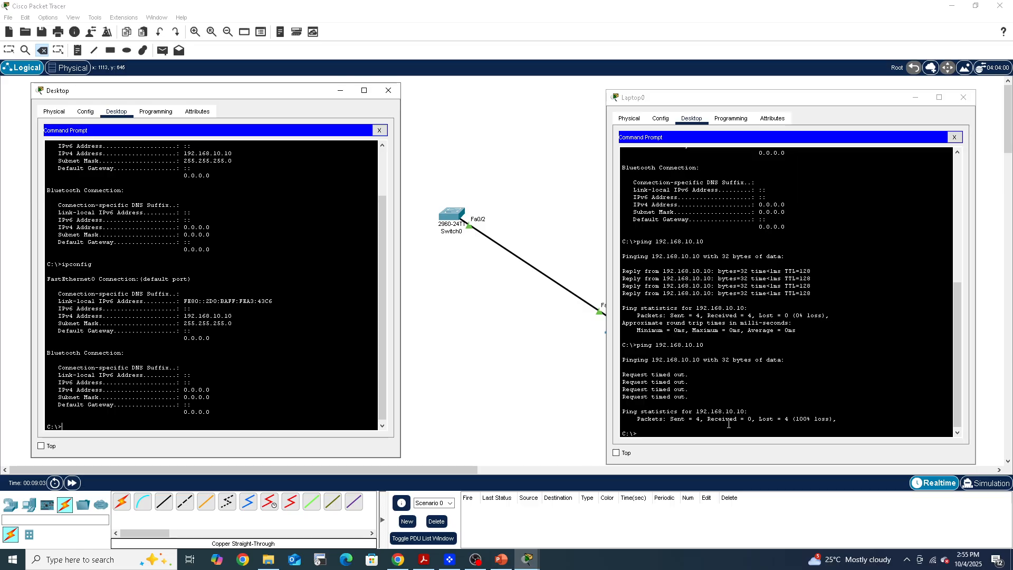
pyautogui.click(341, 92)
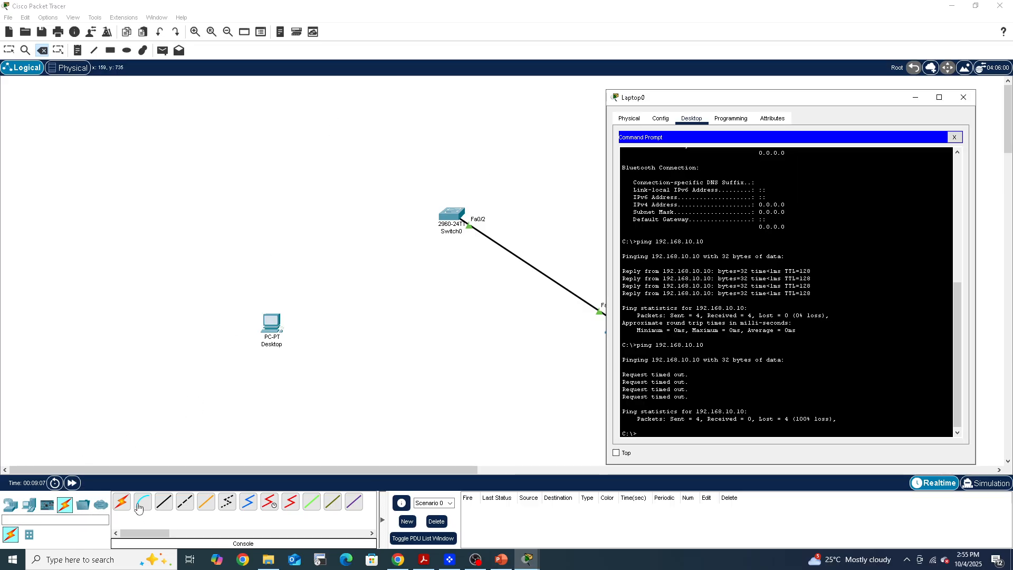
# Reconnect the Desktop PC's FastEthernet0 to the switch's FastEthernet0/1 with a copper straight-through cable and fast-forward time
pyautogui.click(164, 503)
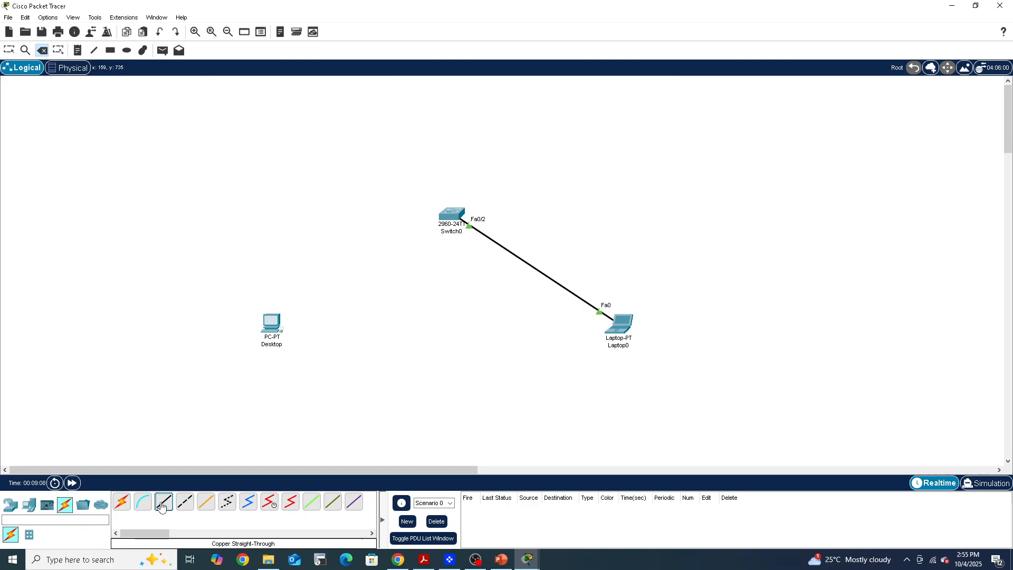
pyautogui.click(276, 321)
pyautogui.click(301, 349)
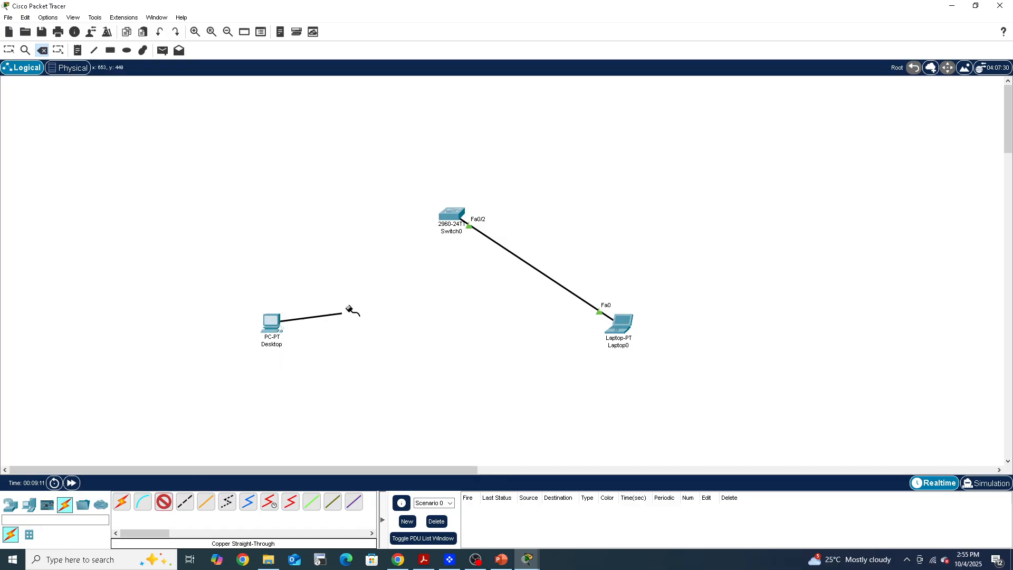
pyautogui.click(441, 224)
pyautogui.click(462, 235)
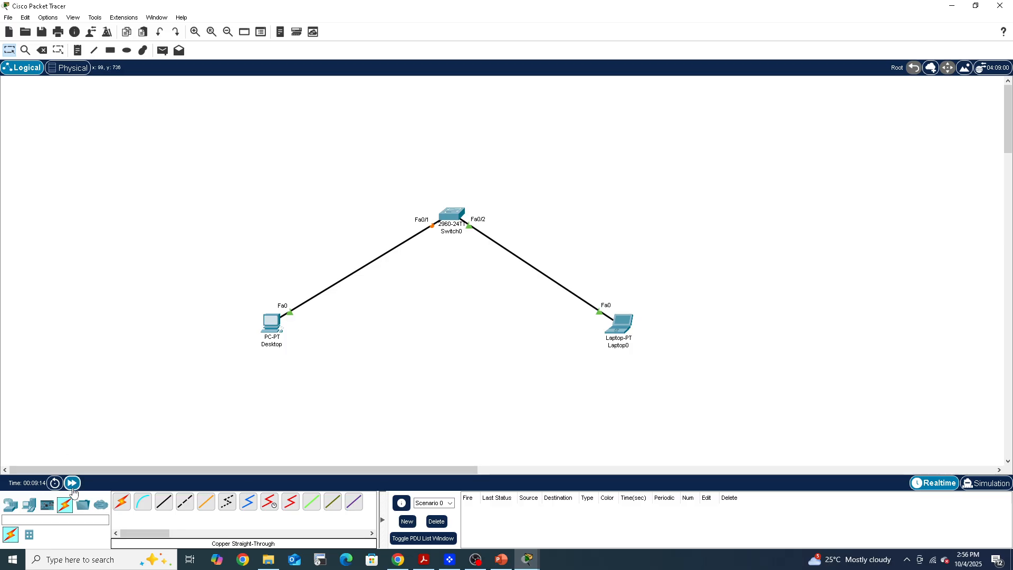
pyautogui.click(73, 484)
# Restore both device windows, ping 192.168.10.10 from the laptop over the reconnected link, and minimize the windows
pyautogui.moveTo(528, 560)
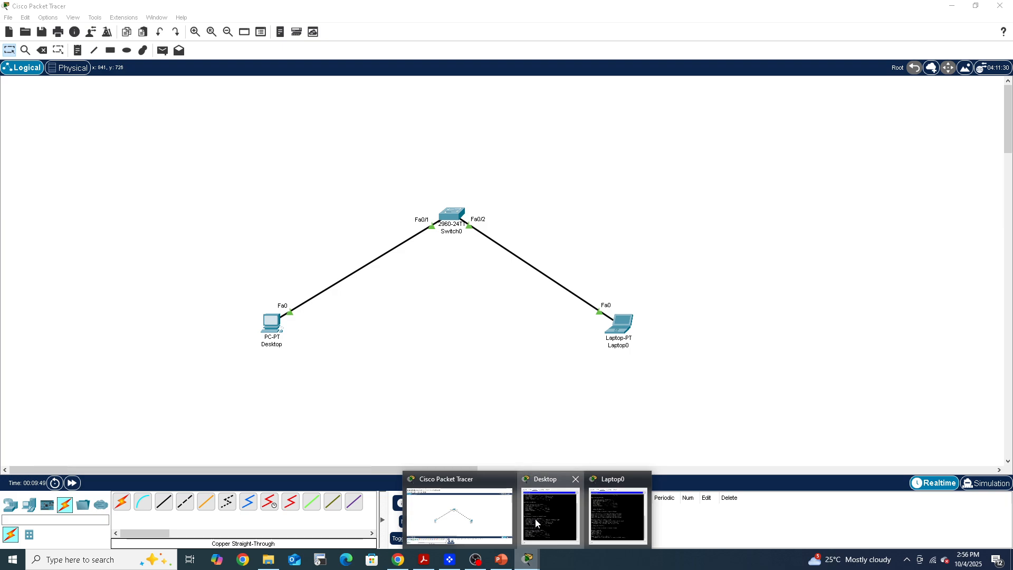
pyautogui.click(535, 523)
pyautogui.click(607, 530)
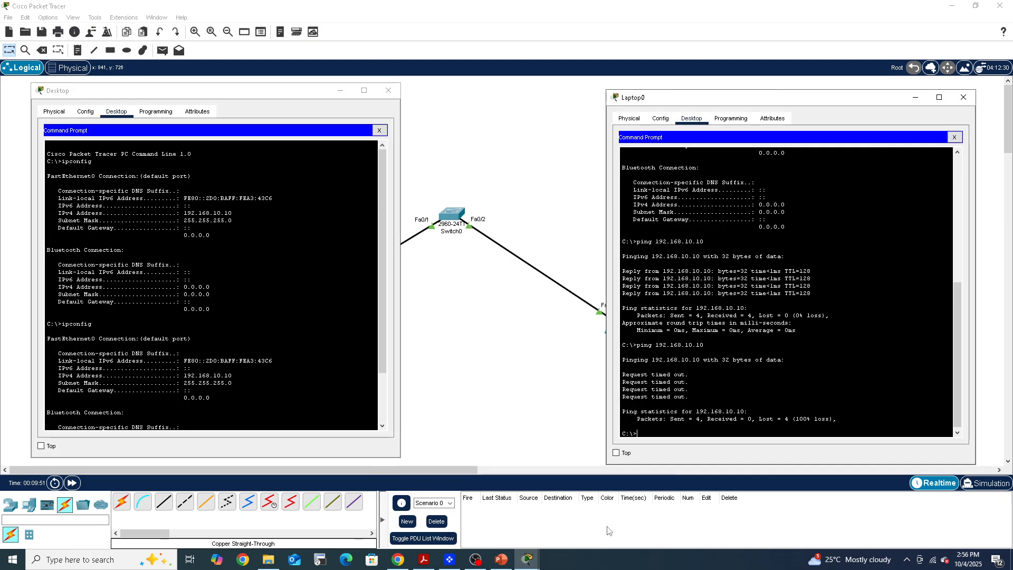
pyautogui.press('Up')
pyautogui.press('Return')
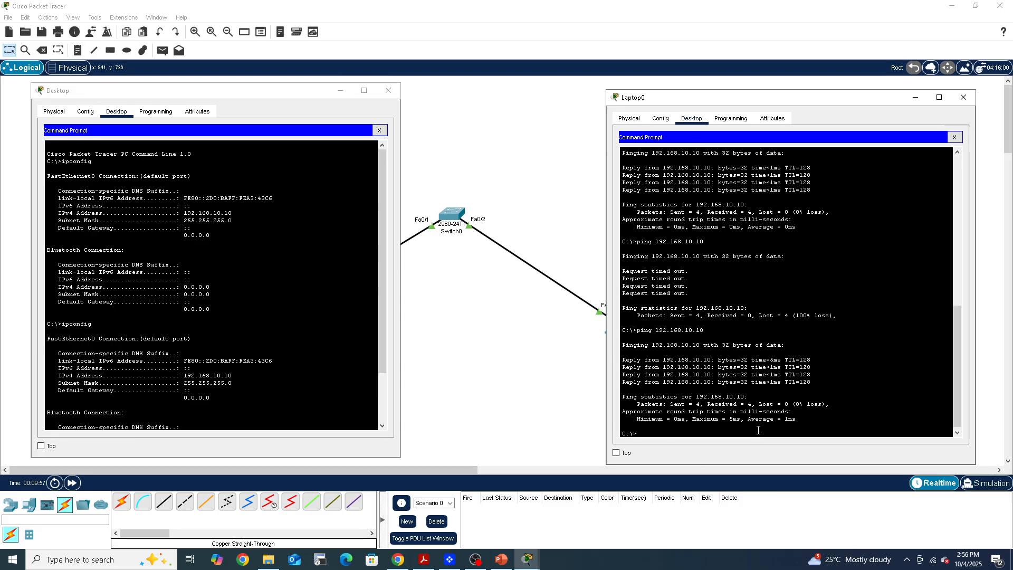
pyautogui.click(917, 98)
pyautogui.click(340, 91)
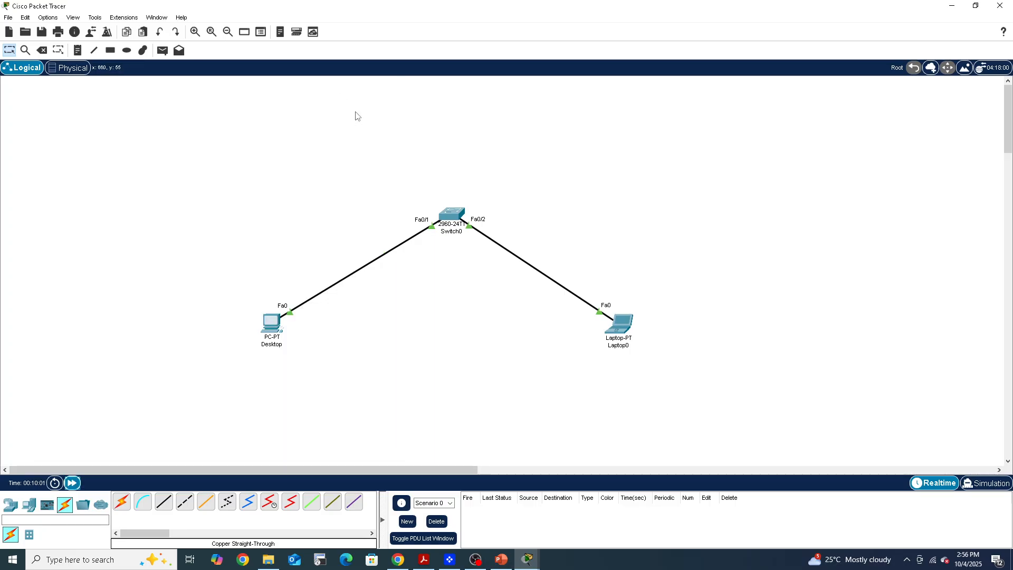
# Switch the network to Simulation mode and start playing the packet capture
pyautogui.click(986, 483)
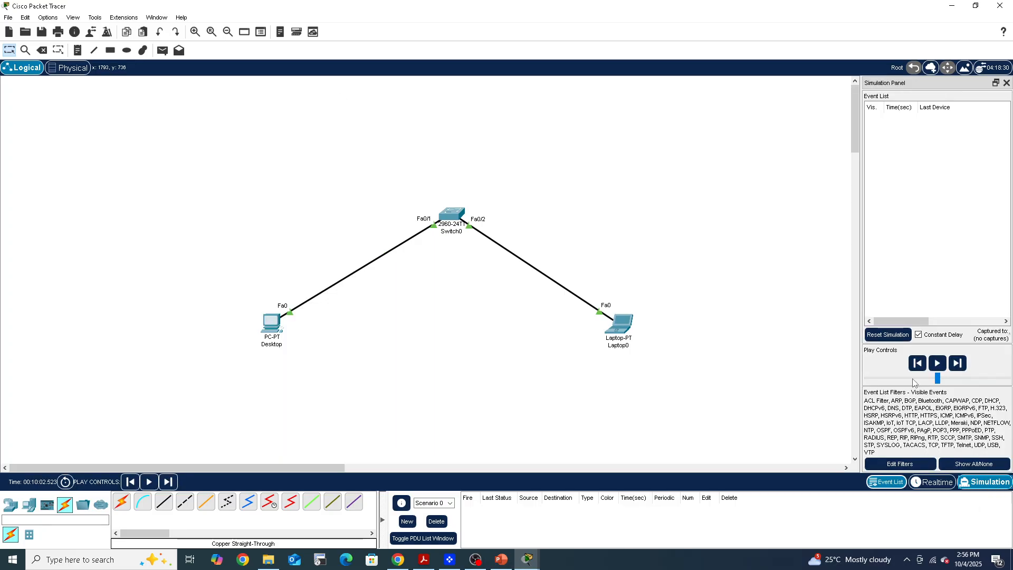
pyautogui.click(938, 364)
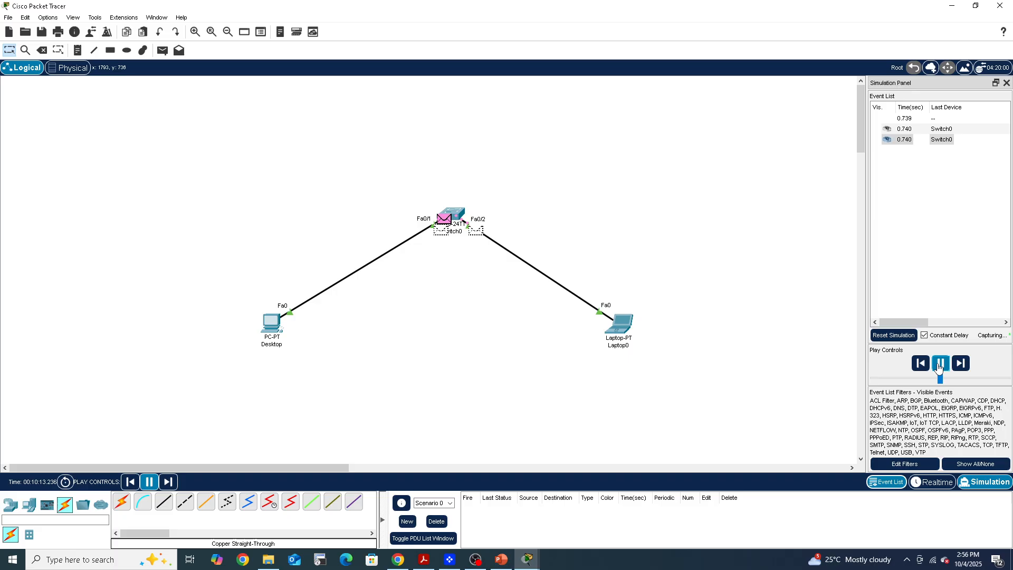